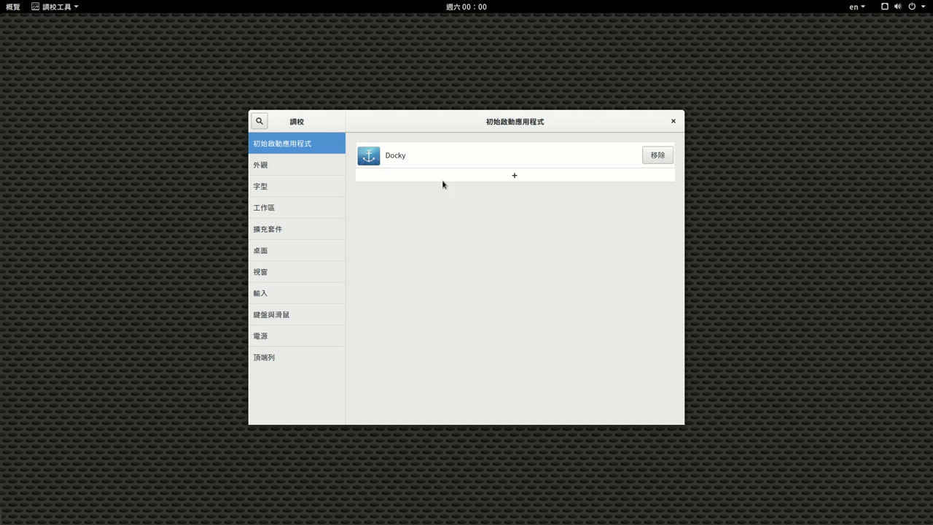
Search the application list for "guake" and add Guake Terminal to the startup applications.
left_click(515, 176)
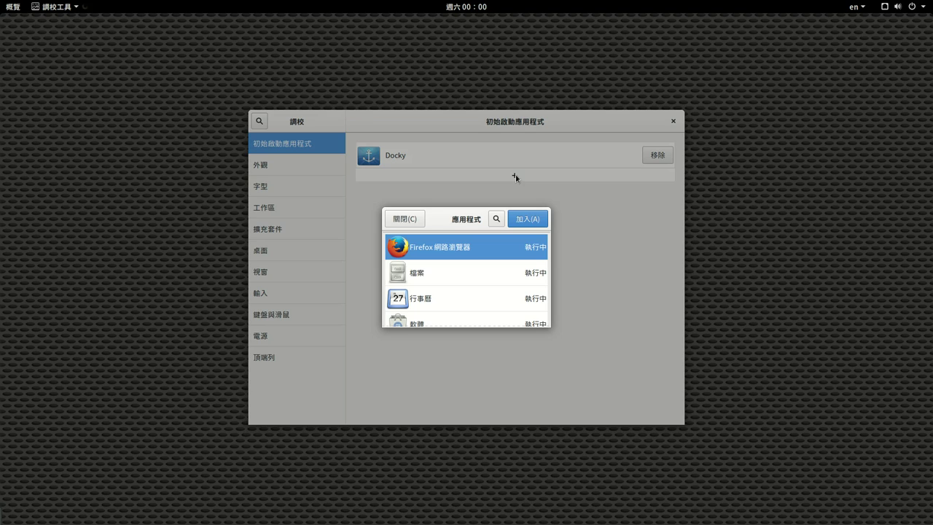
left_click(496, 220)
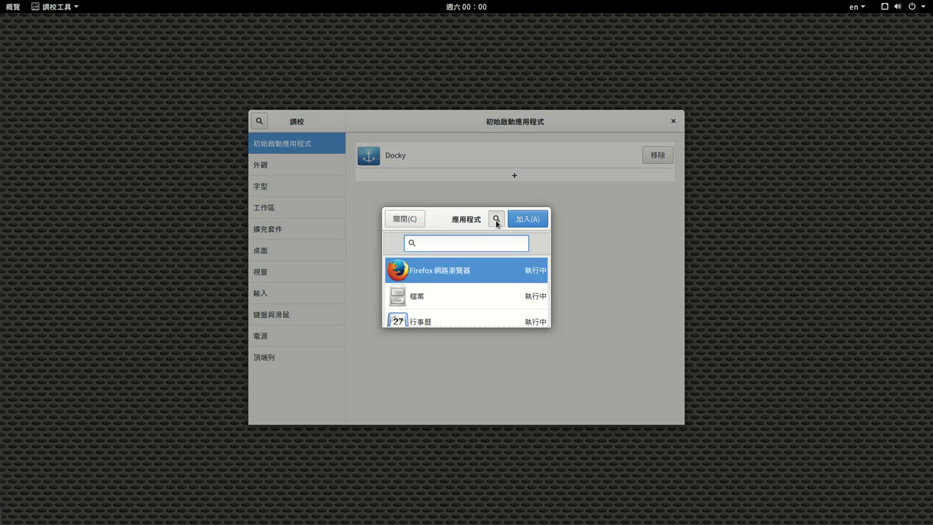
type("guake")
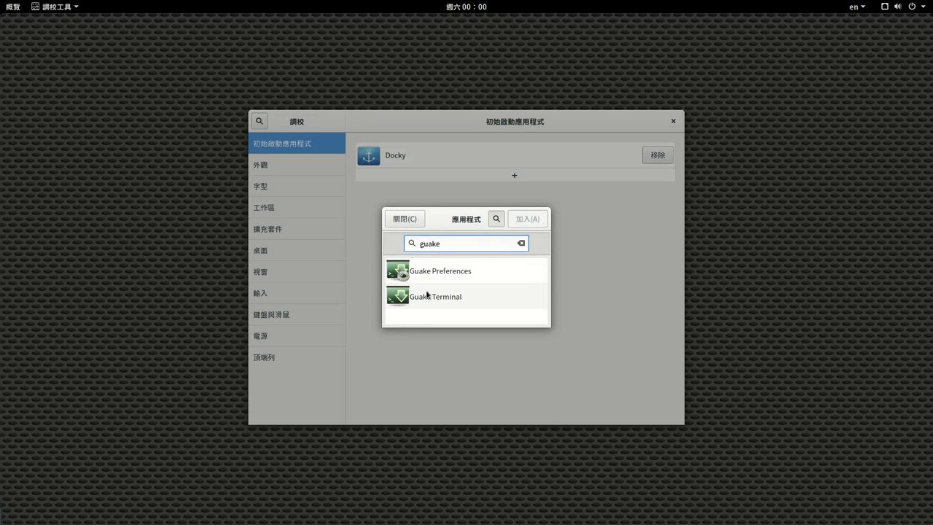
left_click(404, 299)
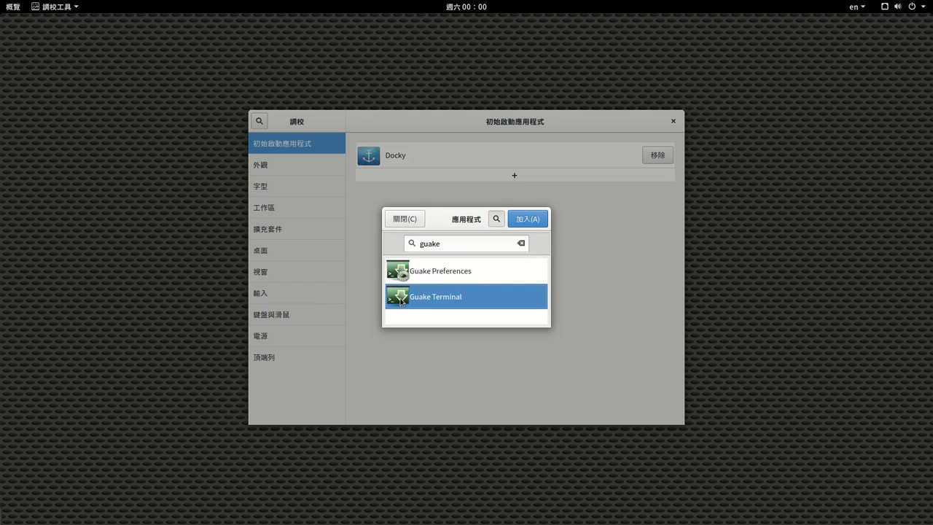
left_click(527, 220)
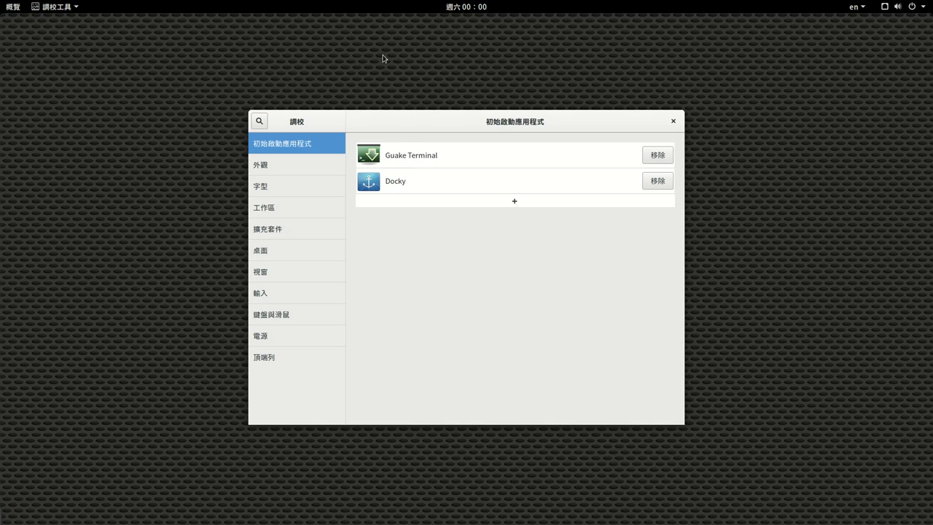
Try out the Guake drop-down terminal, erase the stray text at its prompt, and hide it again.
key("F12")
key("F12")
key("F12")
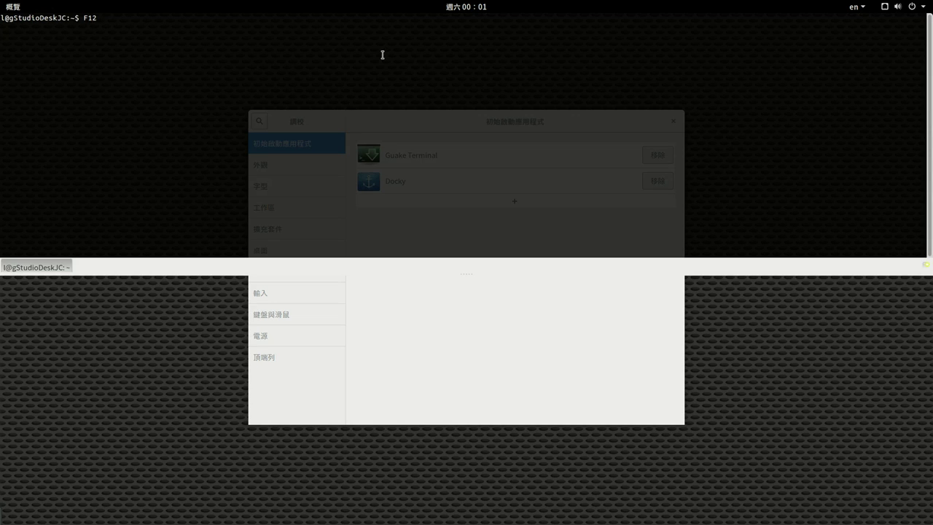
key("BackSpace")
key("BackSpace")
key("F12")
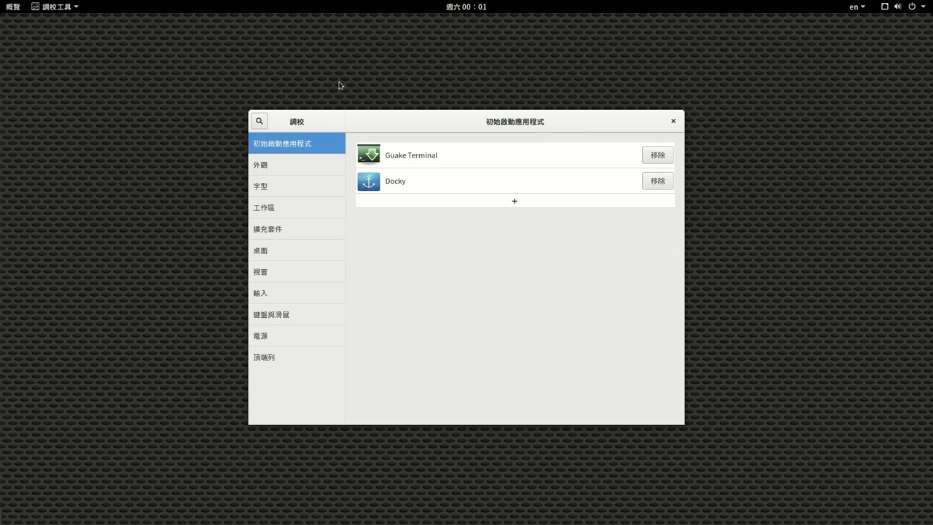
Turn on the global dark theme (全域深黑佈景主題) in the appearance settings.
left_click(297, 168)
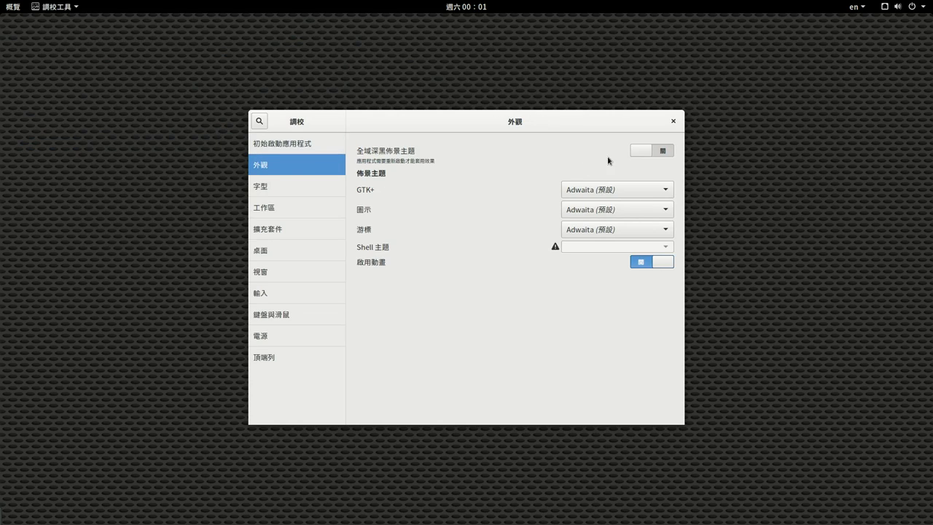
left_click(644, 152)
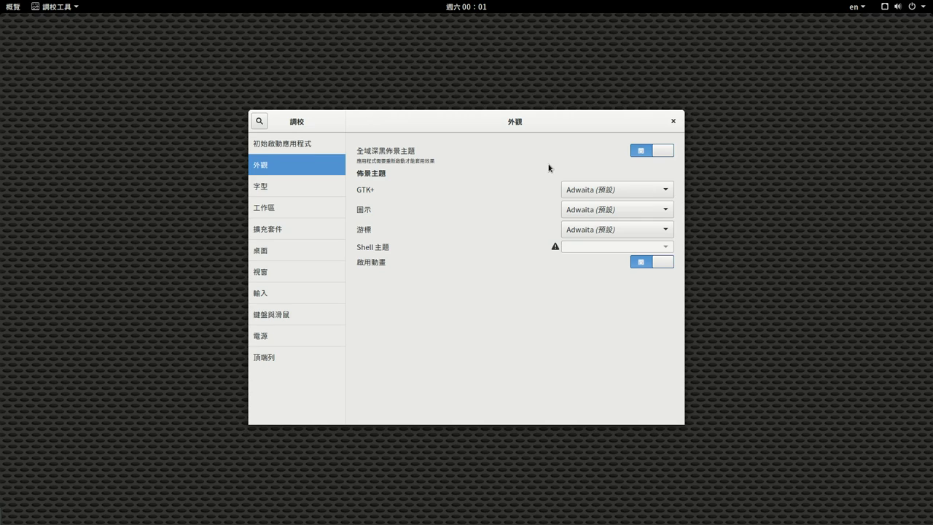
left_click(644, 151)
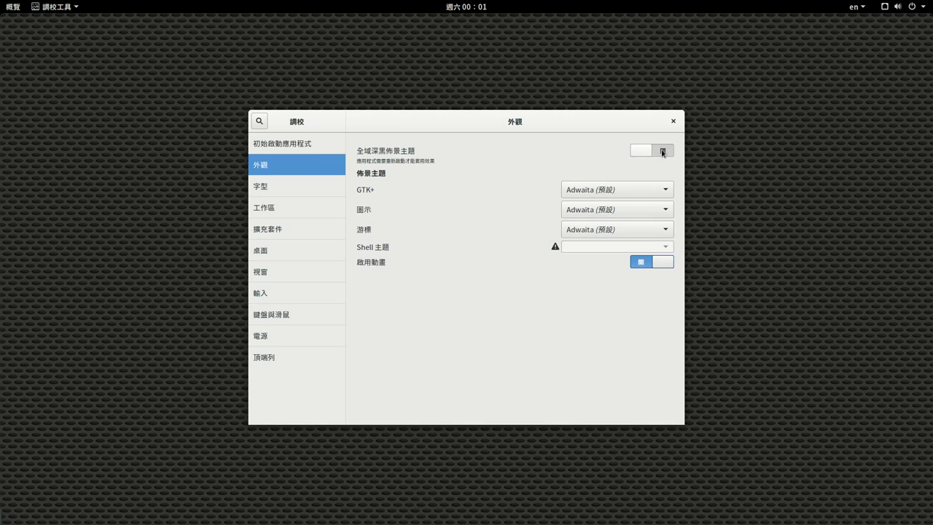
left_click(662, 151)
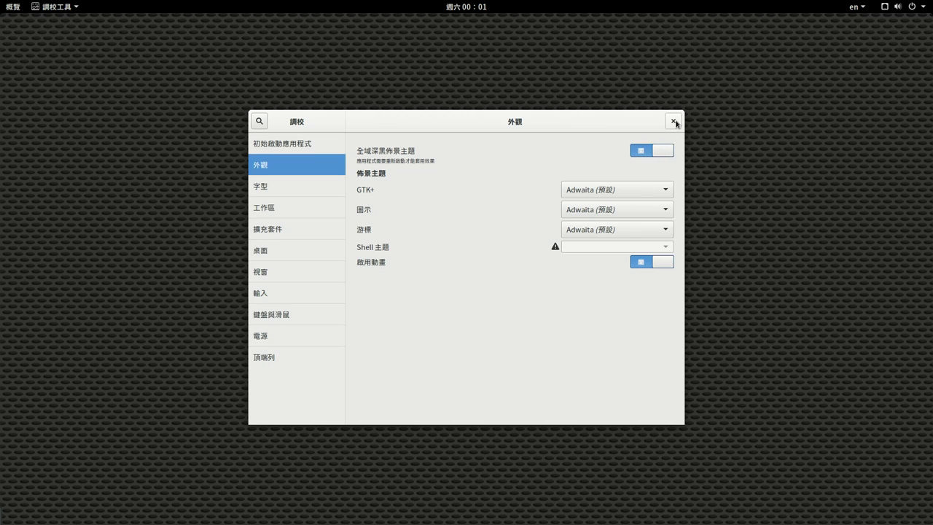
Close the tweak tool and relaunch it by searching the activities overview for "tweak".
left_click(673, 122)
mouse_move(0, 1)
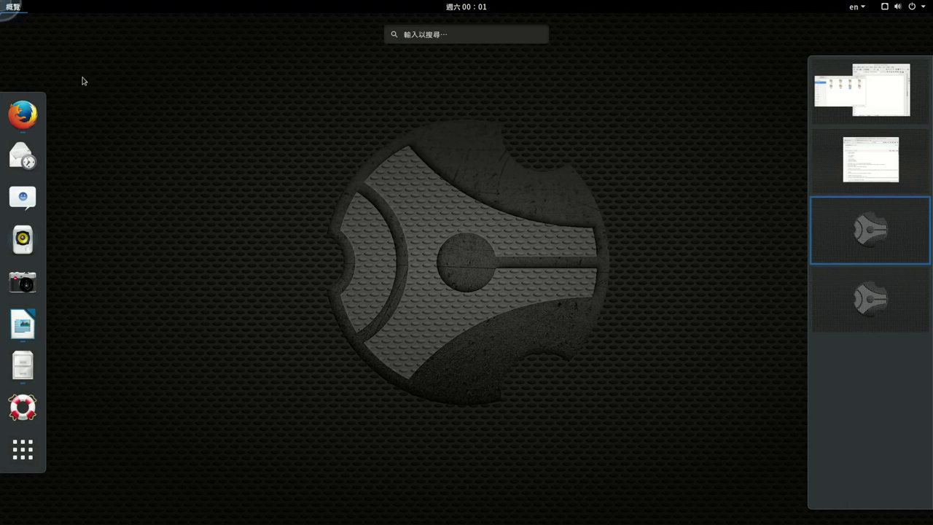
type("tweak")
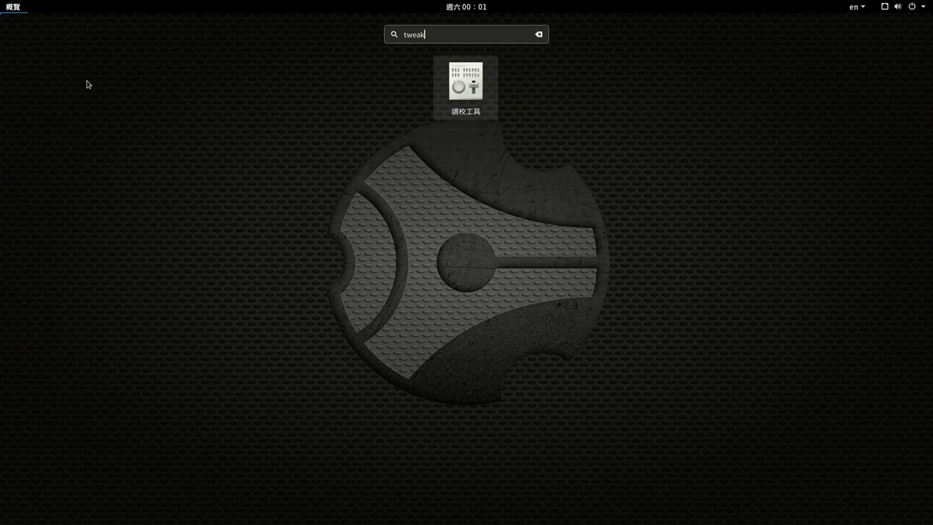
left_click(467, 84)
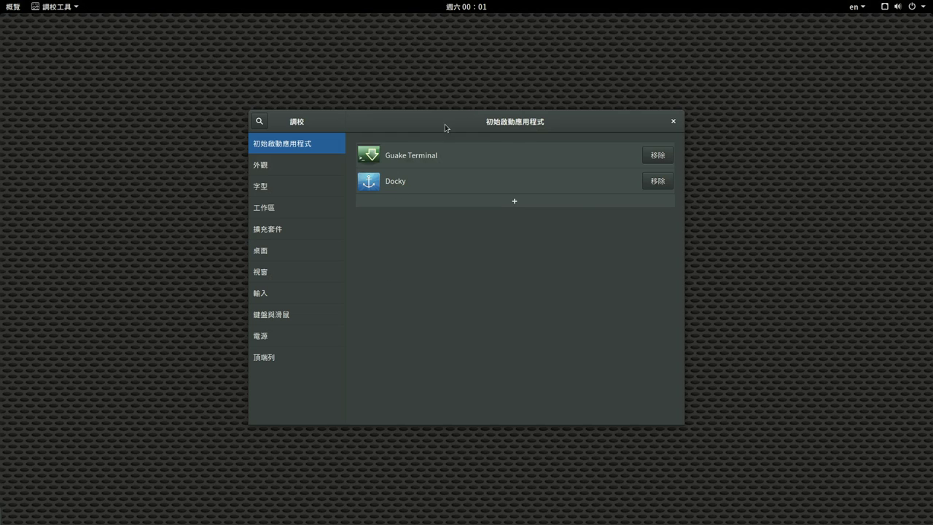
Set the GTK+ theme to Numix in the appearance settings.
left_click(286, 166)
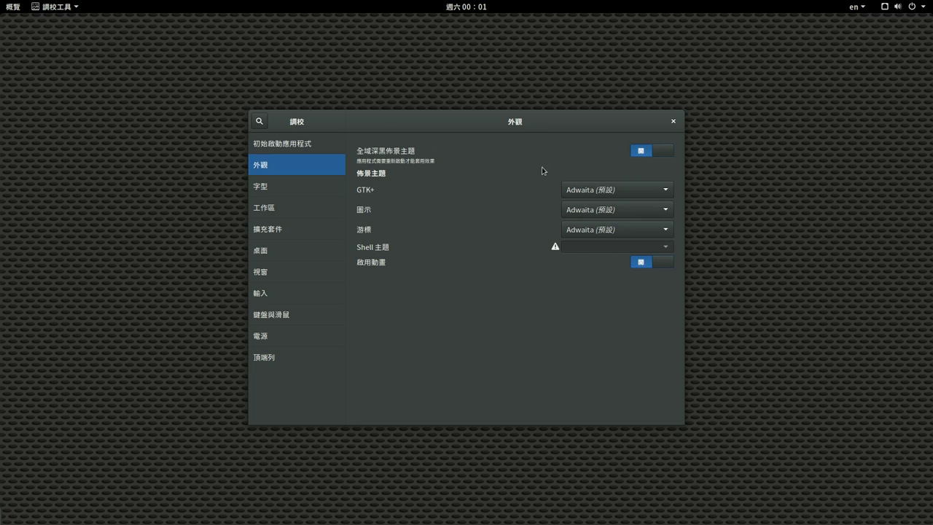
left_click(579, 193)
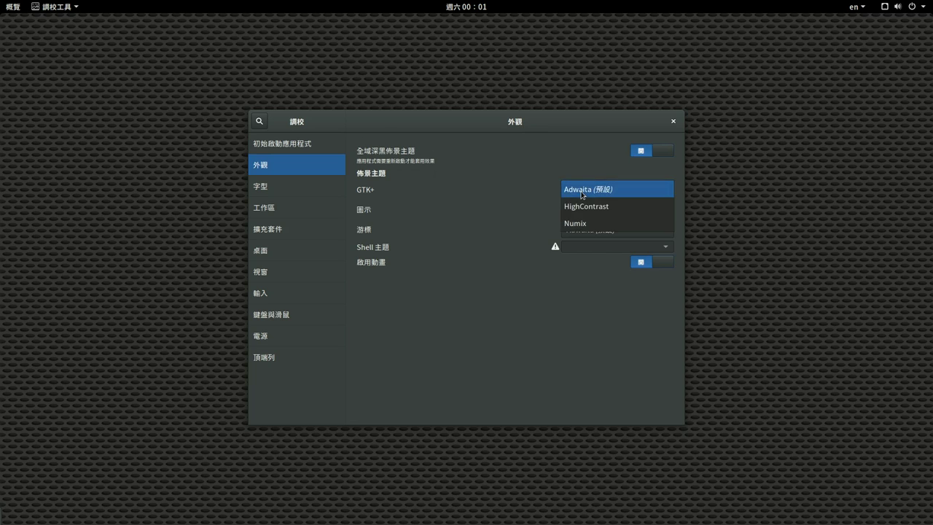
left_click(613, 225)
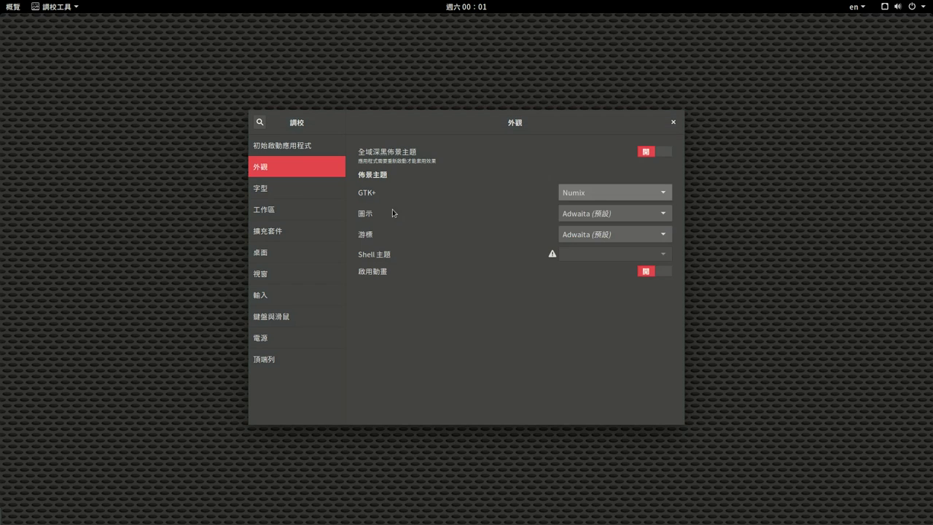
Check the dash icons in the activities overview and set the icon theme (圖示) to Breeze.
left_click(624, 212)
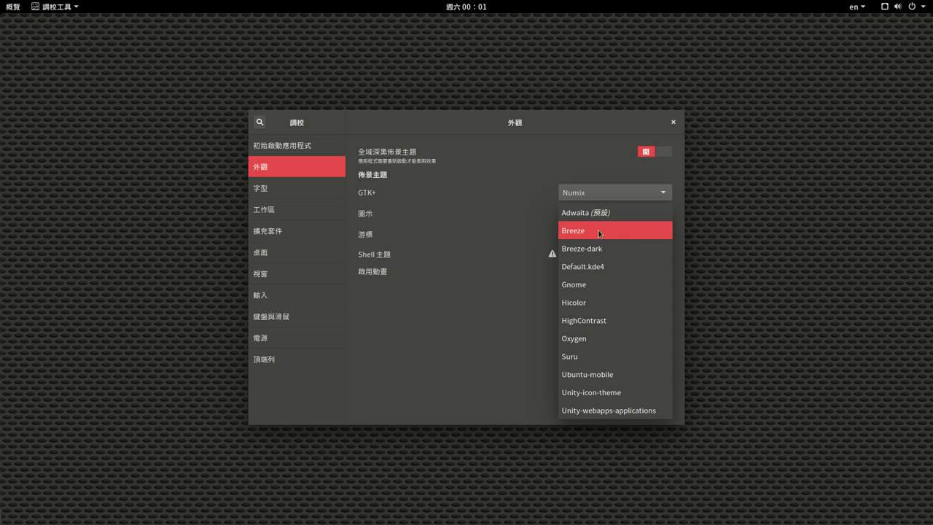
left_click(403, 194)
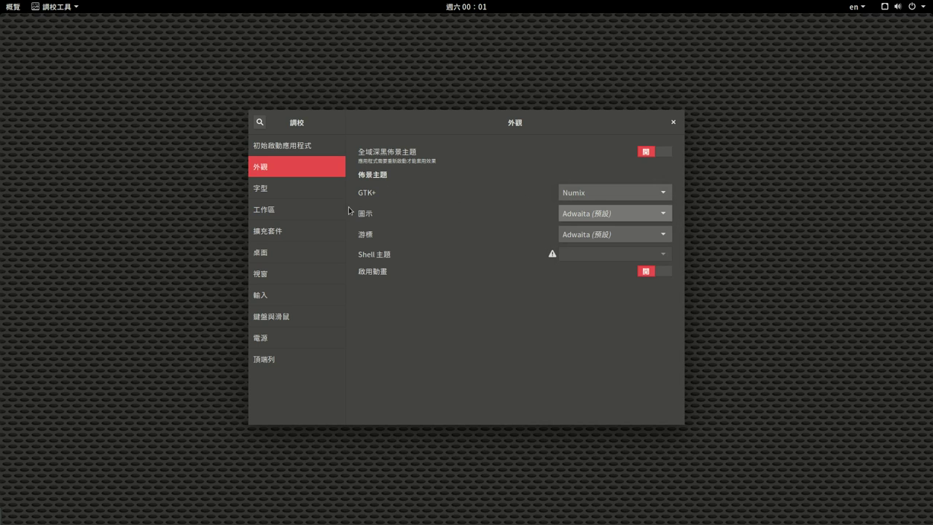
left_click(11, 7)
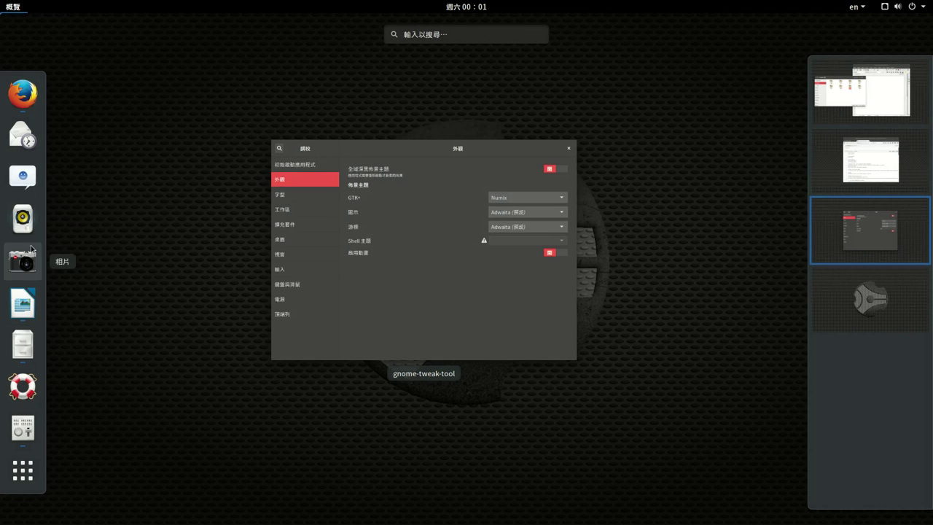
left_click(417, 285)
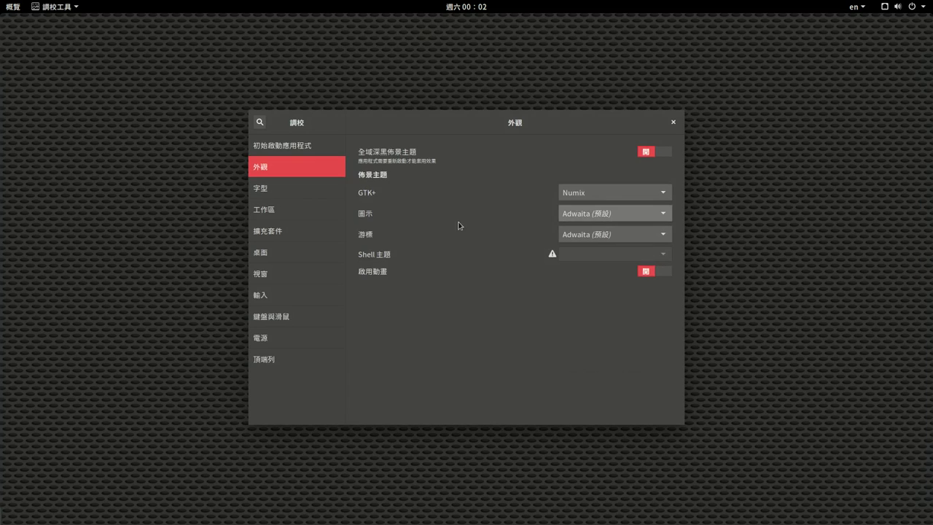
left_click(604, 214)
left_click(614, 233)
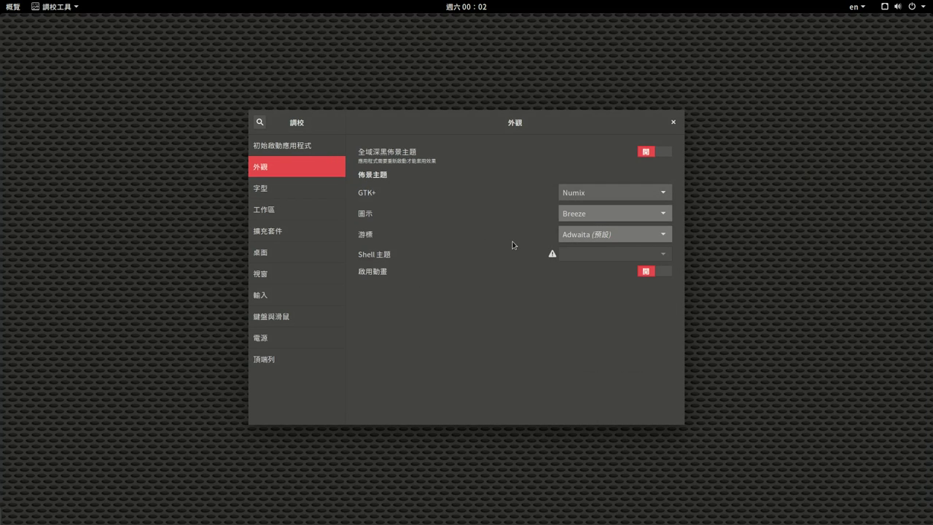
Examine the folder icons in the Home folder window on the first workspace.
mouse_move(2, 1)
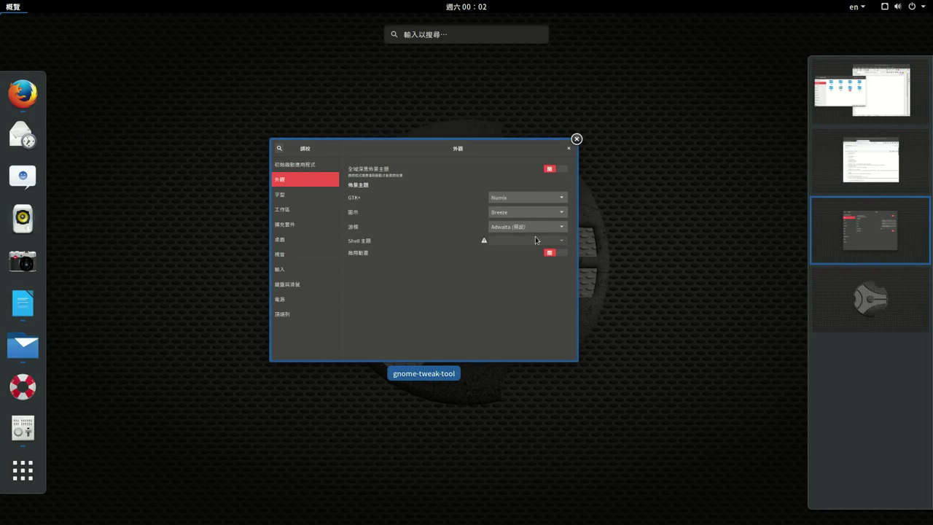
left_click(875, 120)
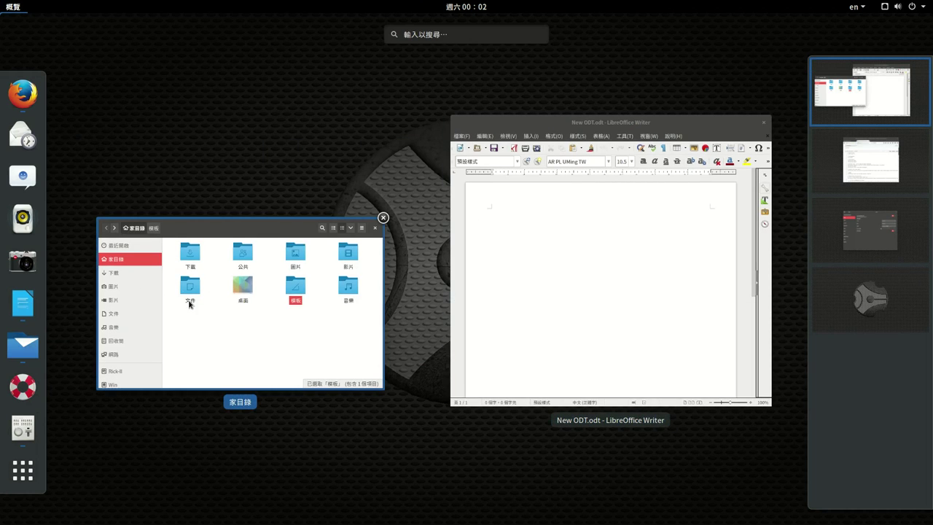
left_click(242, 348)
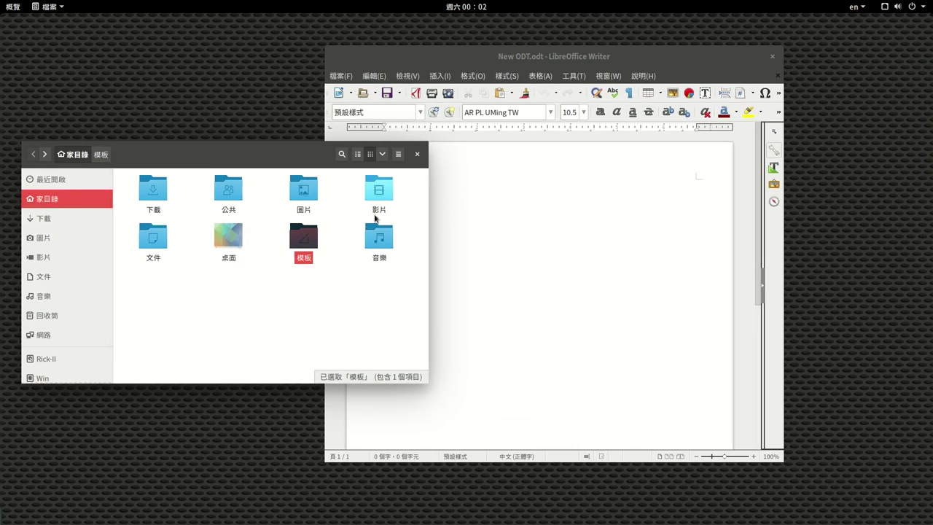
left_click(323, 291)
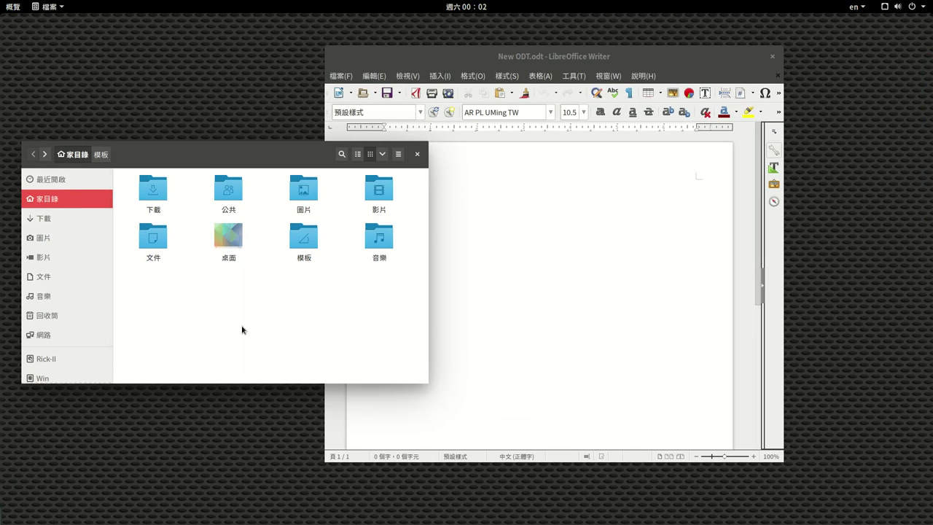
Return to the tweak tool on the third workspace and set the icon theme to Breeze-dark.
left_click(12, 6)
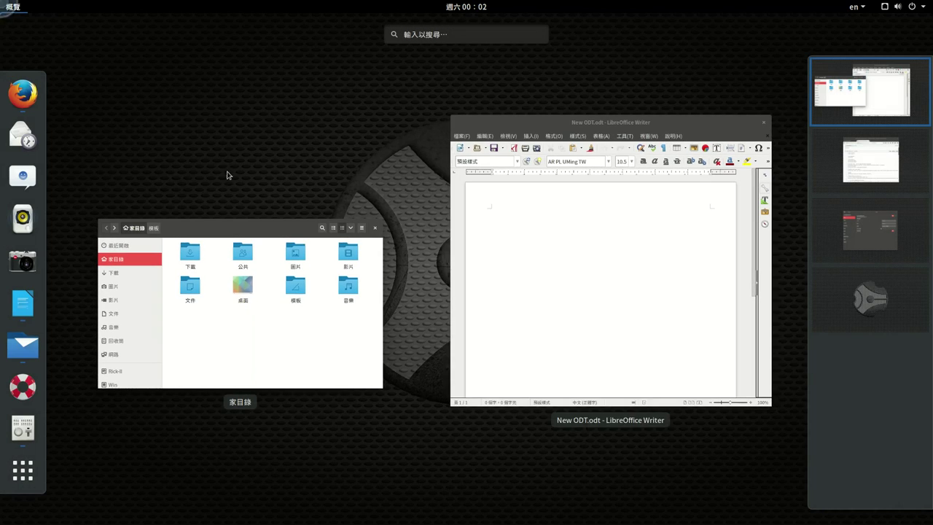
left_click(842, 223)
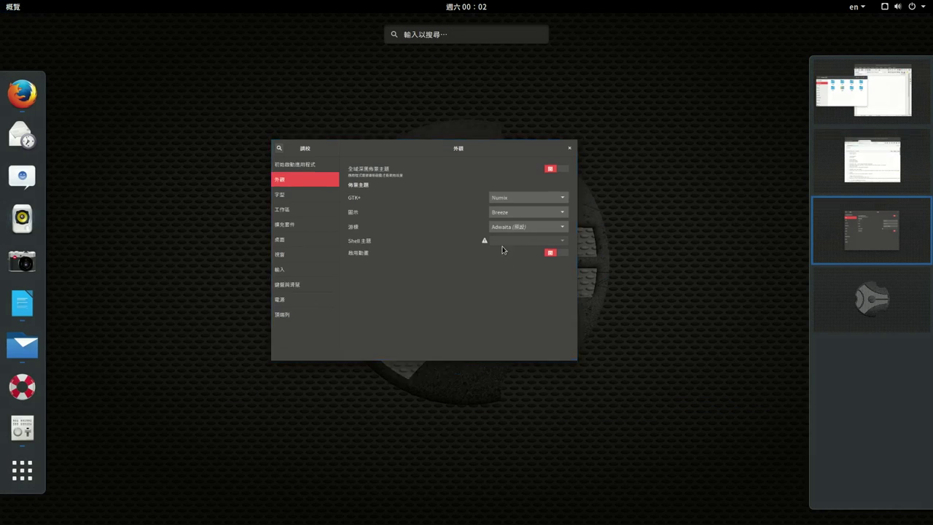
left_click(483, 240)
left_click(595, 215)
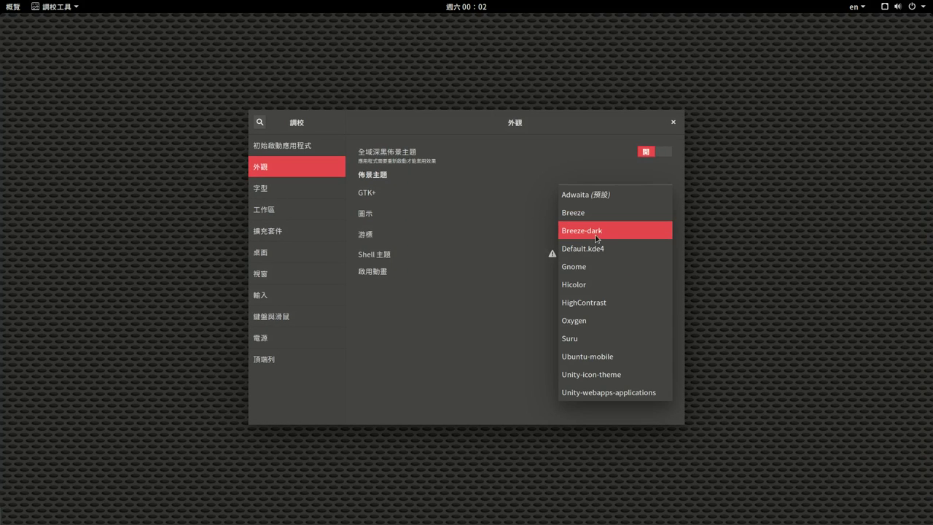
left_click(611, 233)
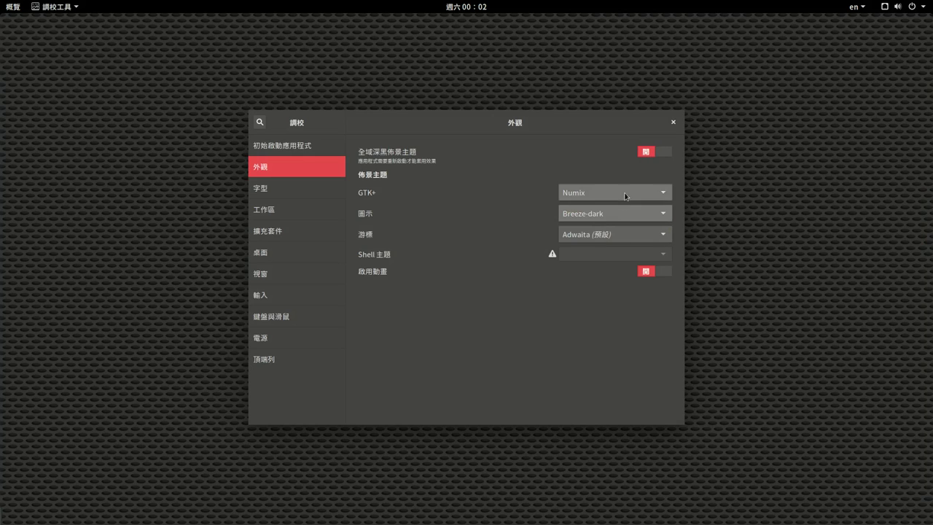
Try the Breeze icon theme with the global dark theme off, and restore Breeze-dark with the dark theme on.
left_click(613, 214)
left_click(607, 195)
left_click(645, 151)
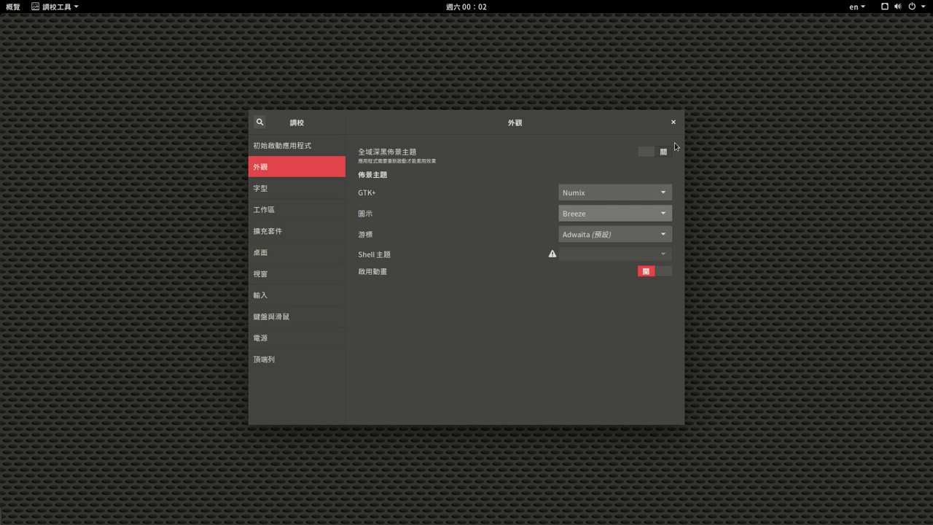
left_click(664, 153)
left_click(605, 213)
left_click(603, 232)
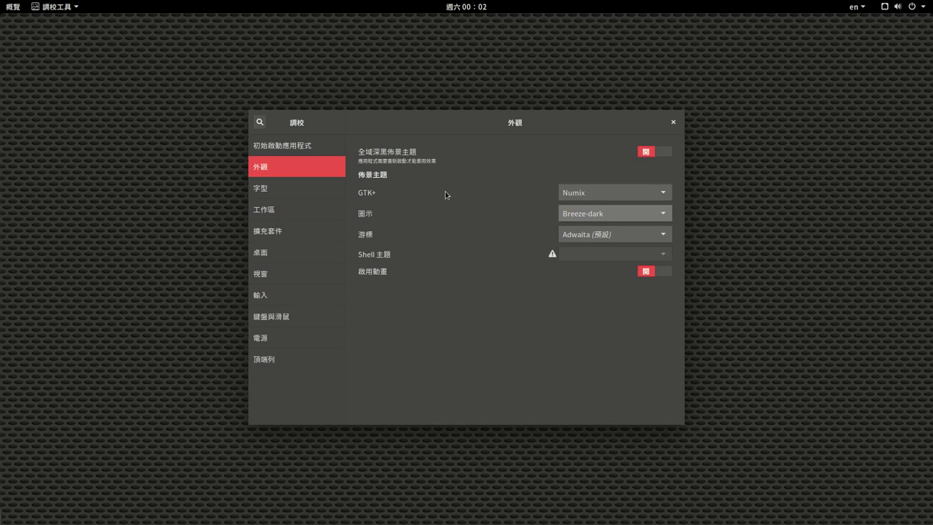
Show the extensions settings (擴充套件), and activate Firefox from the dash while the third workspace is selected to check where it opens.
left_click(294, 231)
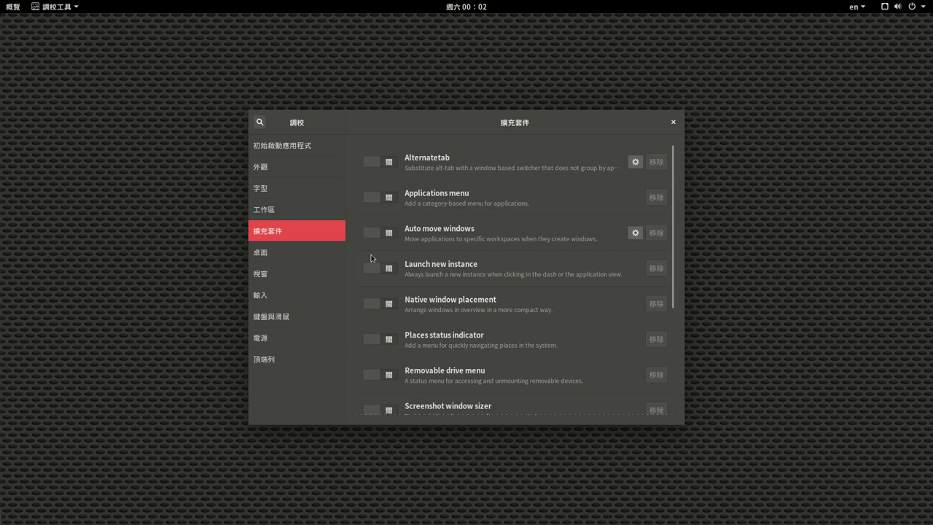
mouse_move(1, 0)
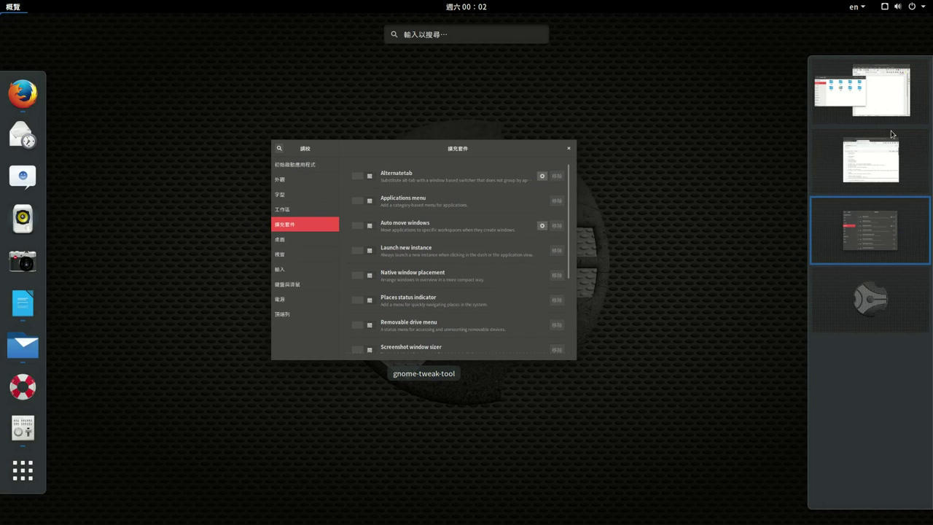
left_click(836, 174)
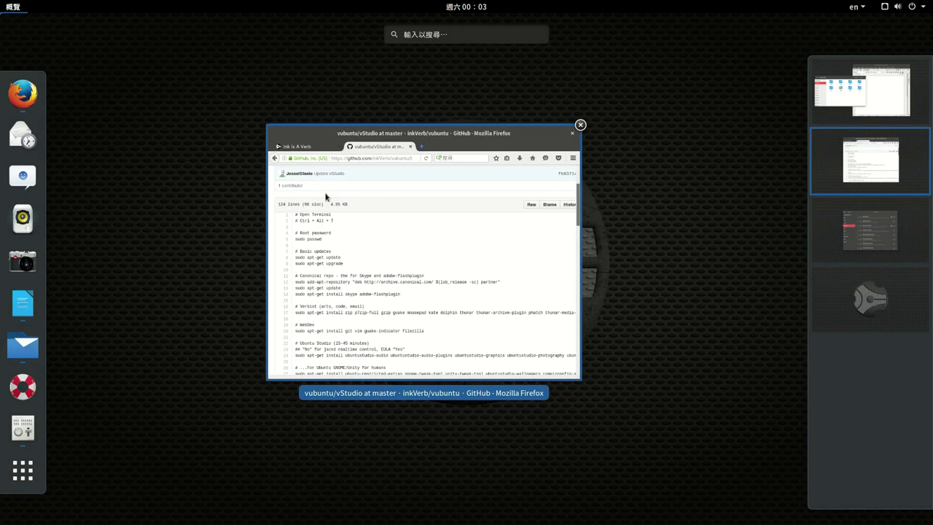
left_click(832, 234)
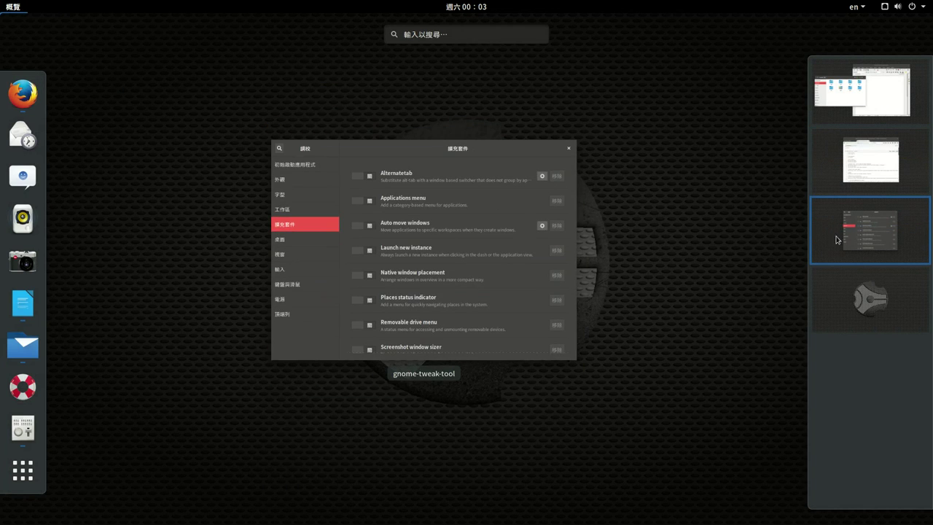
left_click(27, 97)
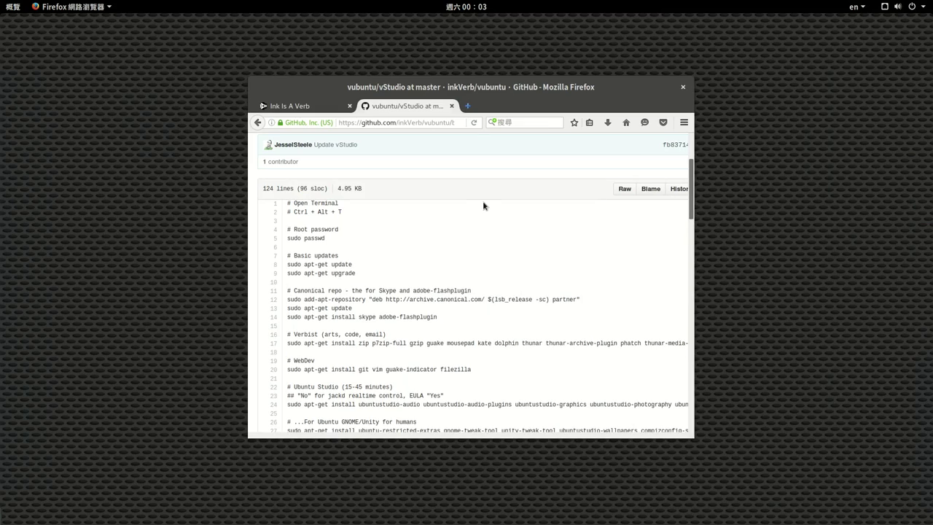
Select the empty fourth workspace in the activities overview and activate Firefox from the dash to check which window it brings up.
mouse_move(2, 4)
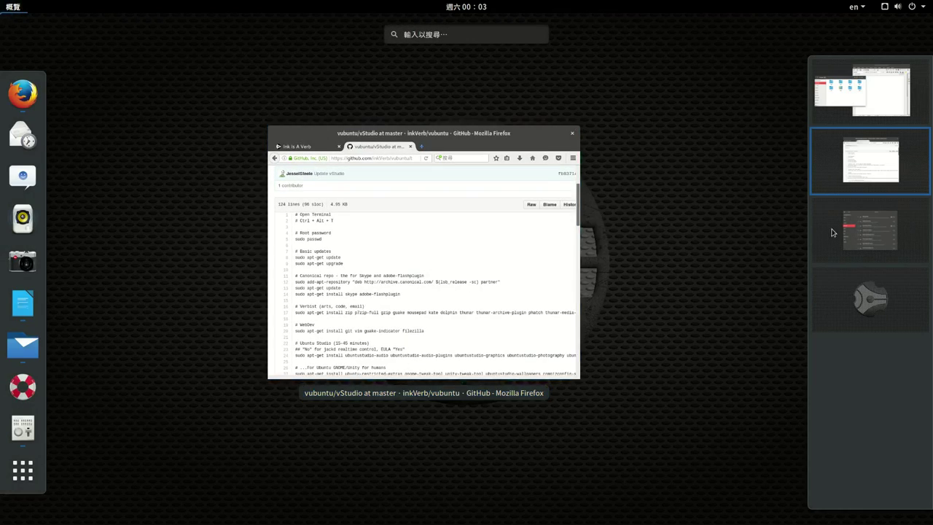
left_click(831, 233)
left_click(832, 306)
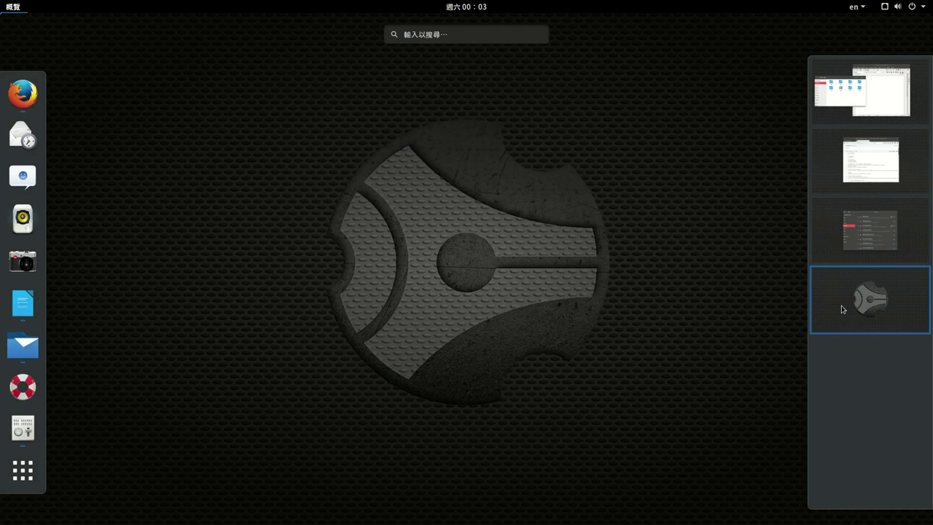
left_click(27, 102)
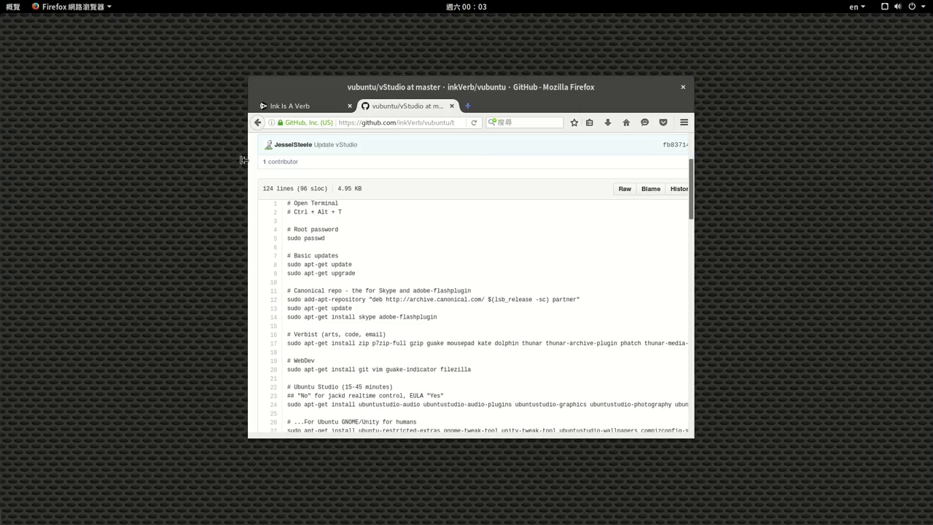
Return to the tweak tool on the third workspace and enable the Launch new instance extension.
mouse_move(2, 3)
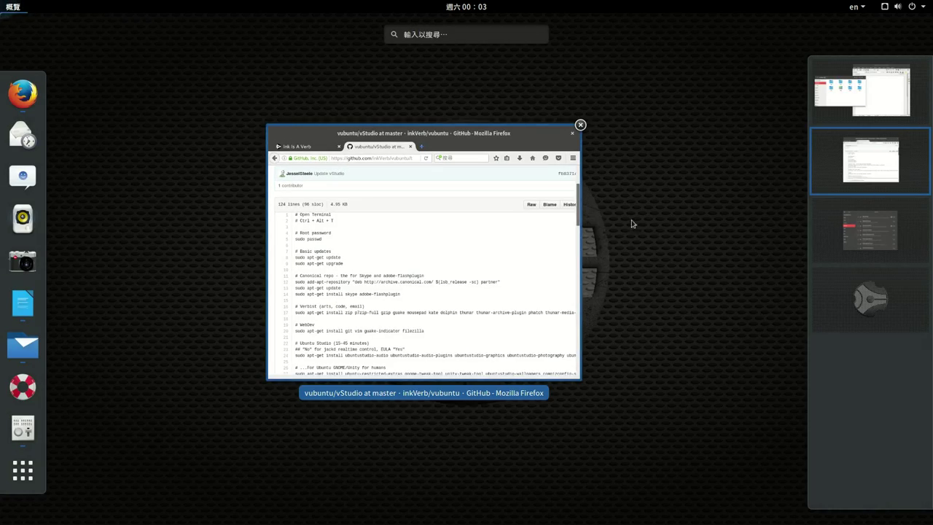
left_click(827, 232)
left_click(453, 272)
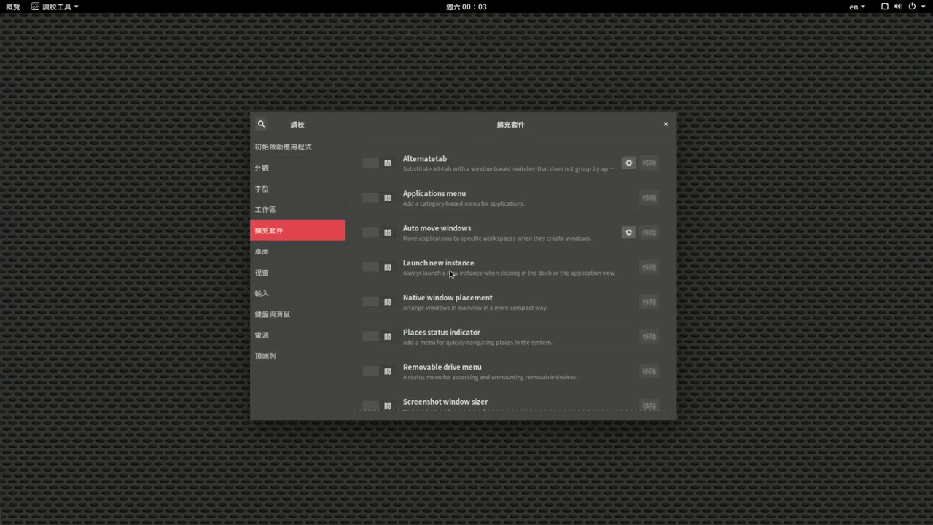
left_click(389, 268)
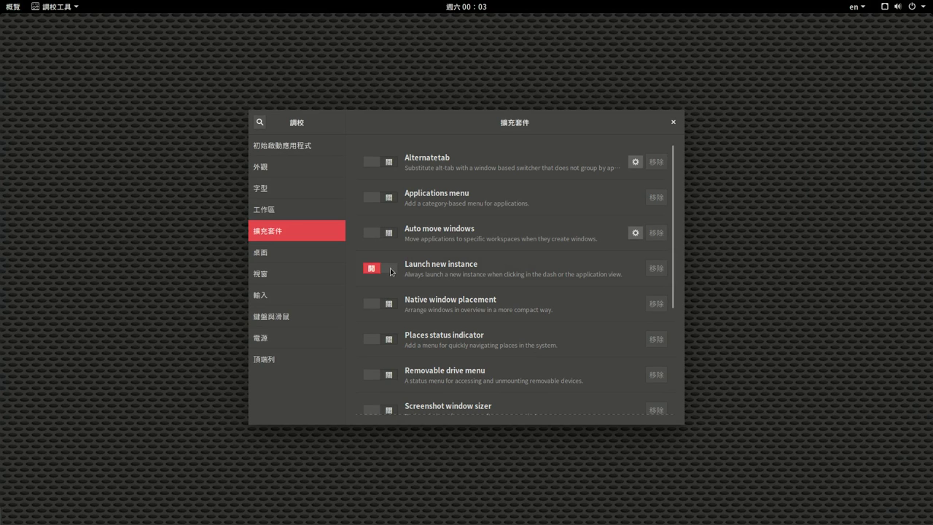
Launch five new Firefox windows from the dash on the third workspace and enter ":-)" in the last one's Google search box.
left_click(13, 6)
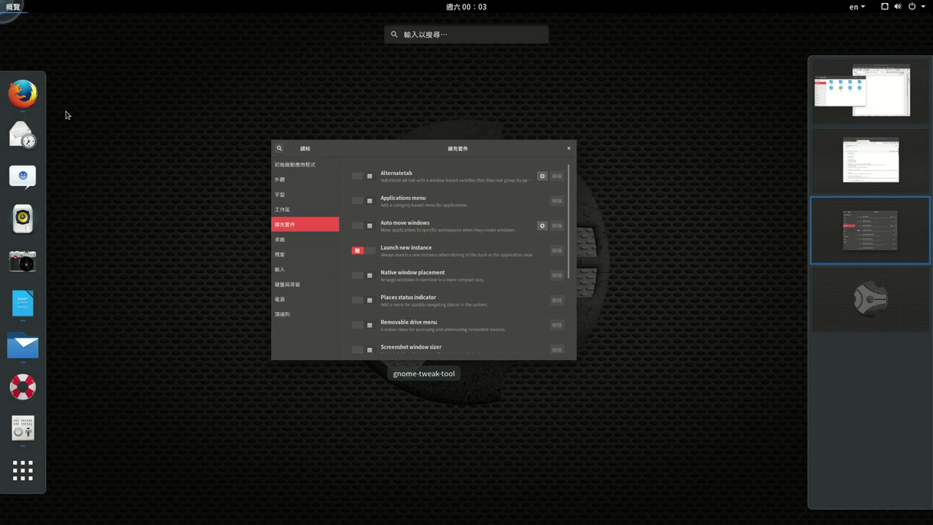
left_click(23, 95)
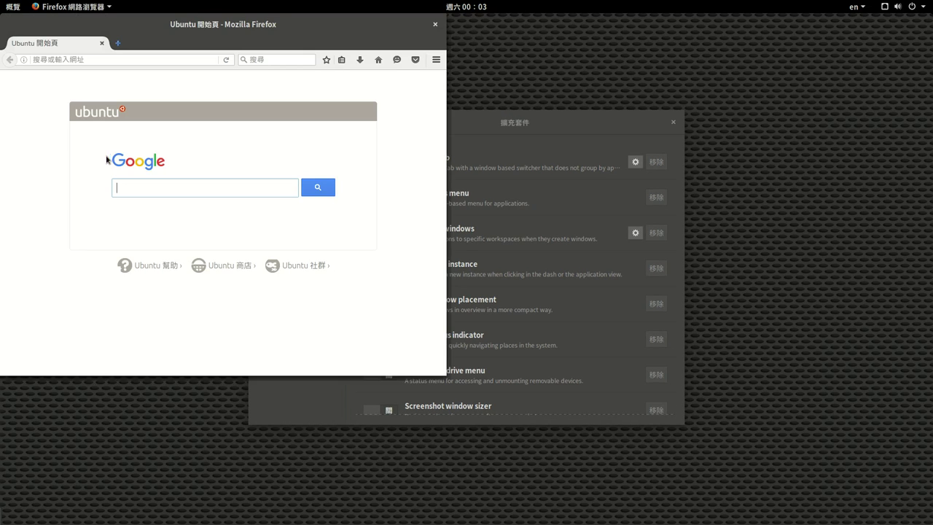
left_click(12, 6)
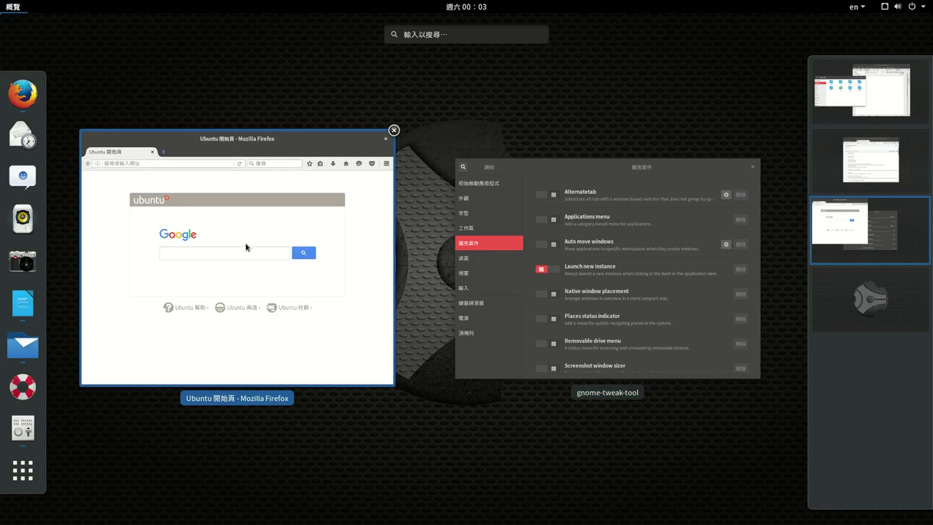
left_click(27, 100)
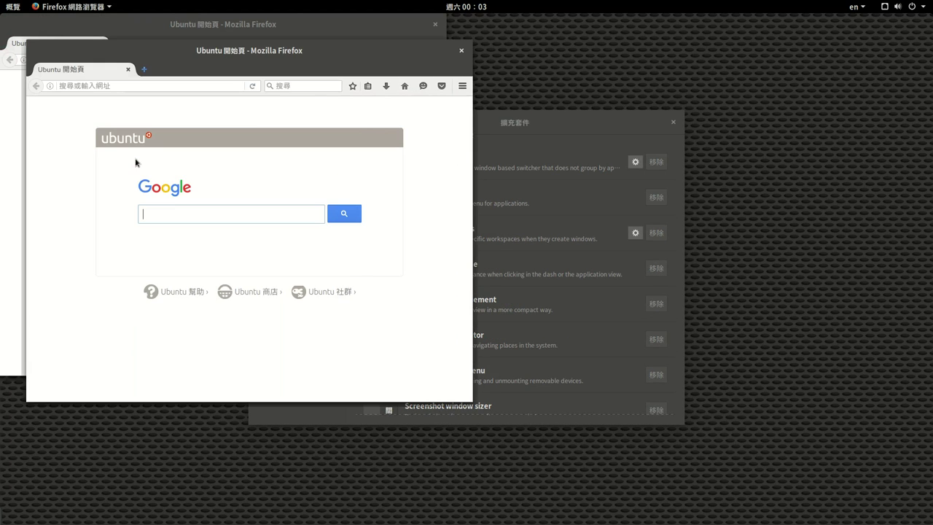
mouse_move(1, 2)
left_click(27, 93)
mouse_move(1, 2)
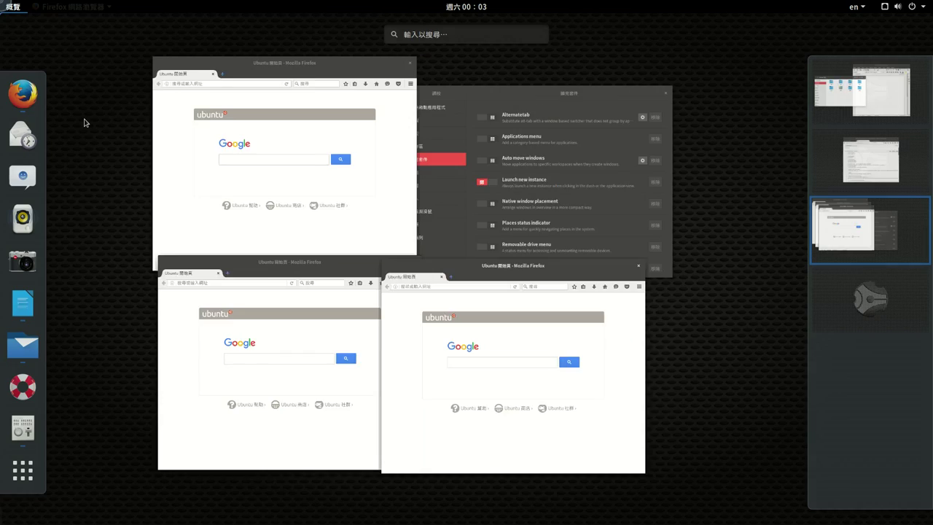
left_click(10, 91)
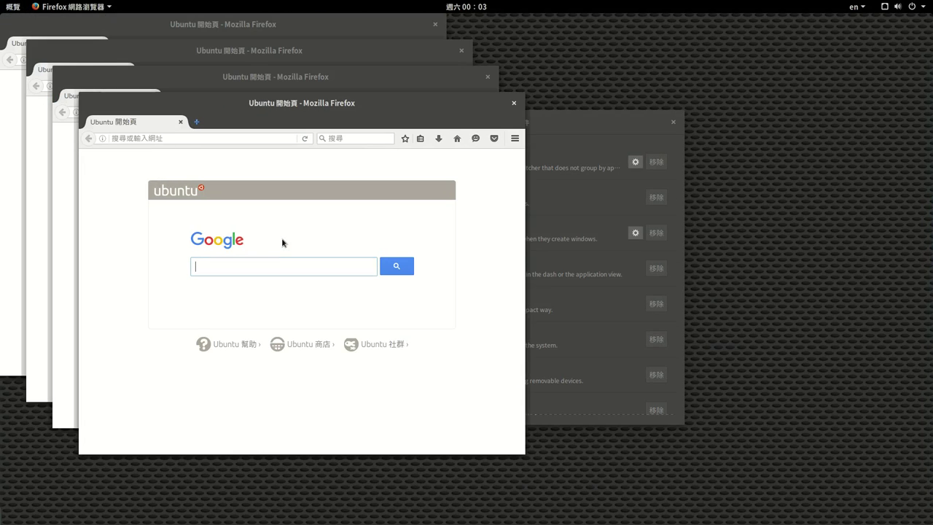
mouse_move(2, 2)
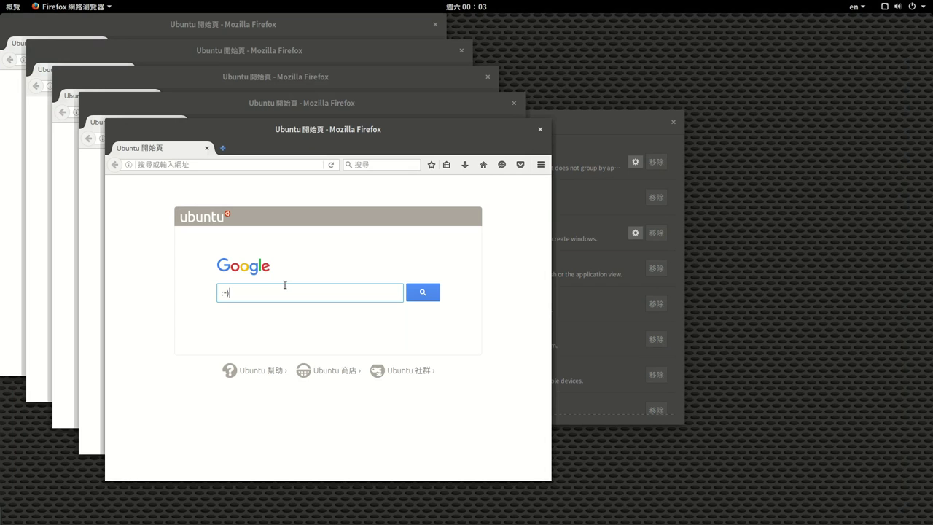
Close all five newly opened Firefox windows on the third workspace.
left_click(540, 132)
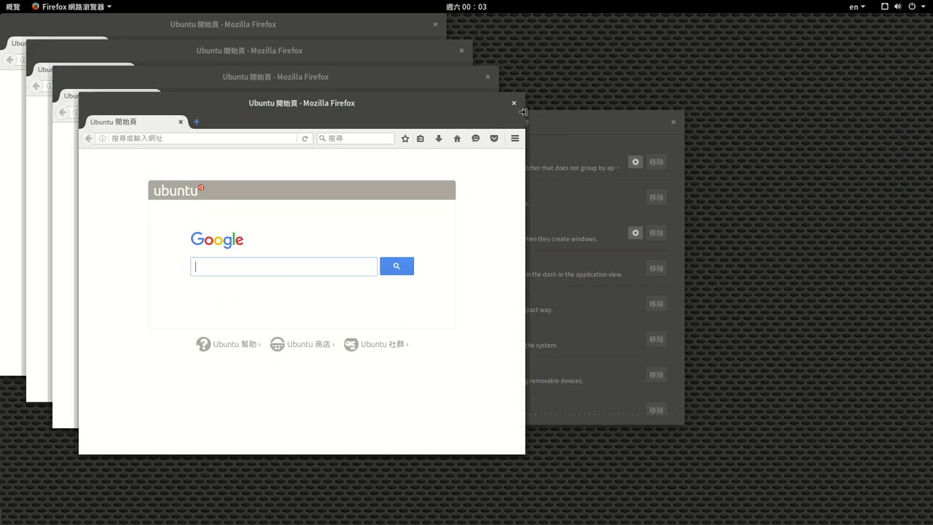
left_click(514, 103)
left_click(488, 77)
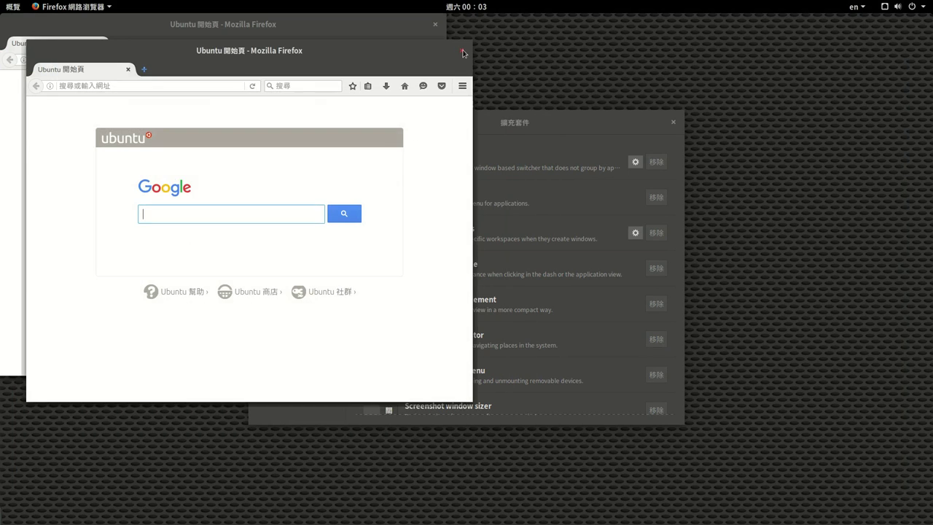
left_click(461, 51)
left_click(435, 24)
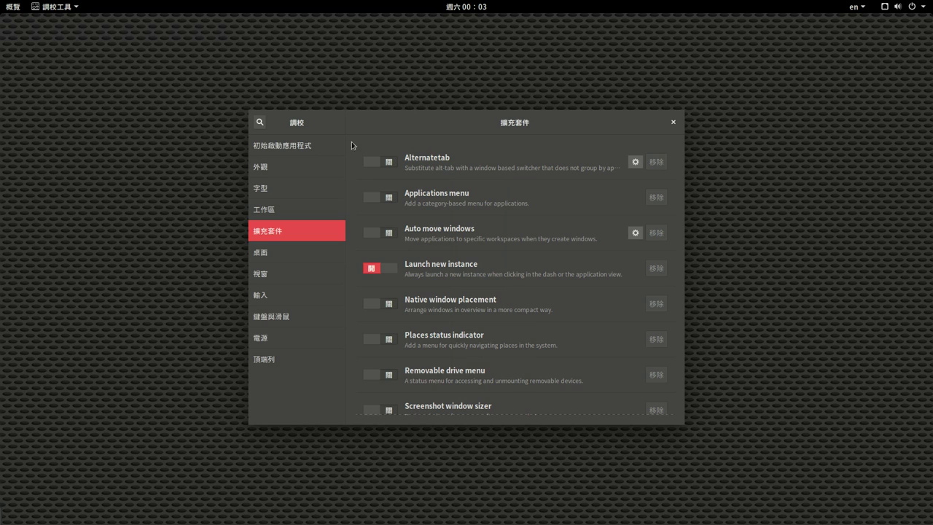
Show the window settings (視窗) and slightly narrow the tweak tool window using its side edge and its corner.
left_click(291, 274)
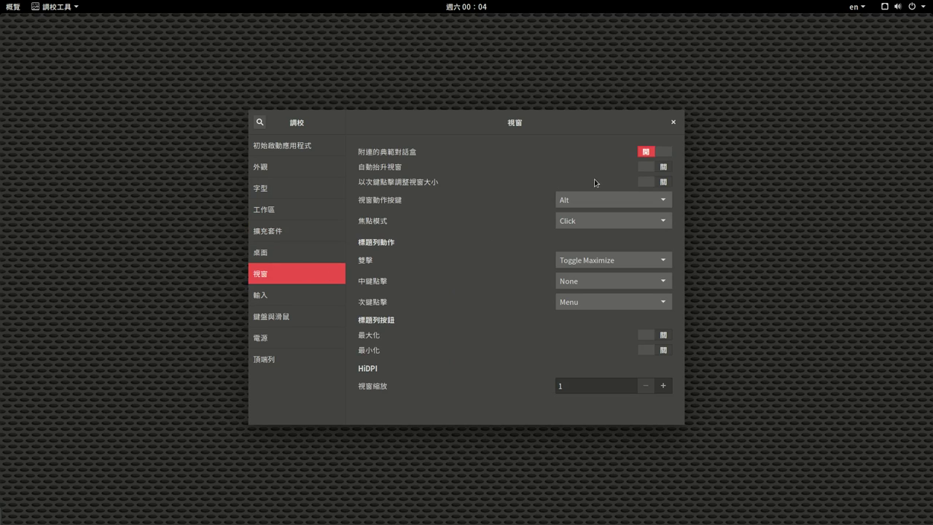
left_click(664, 185)
left_click(652, 183)
left_click_drag(681, 320, 677, 322)
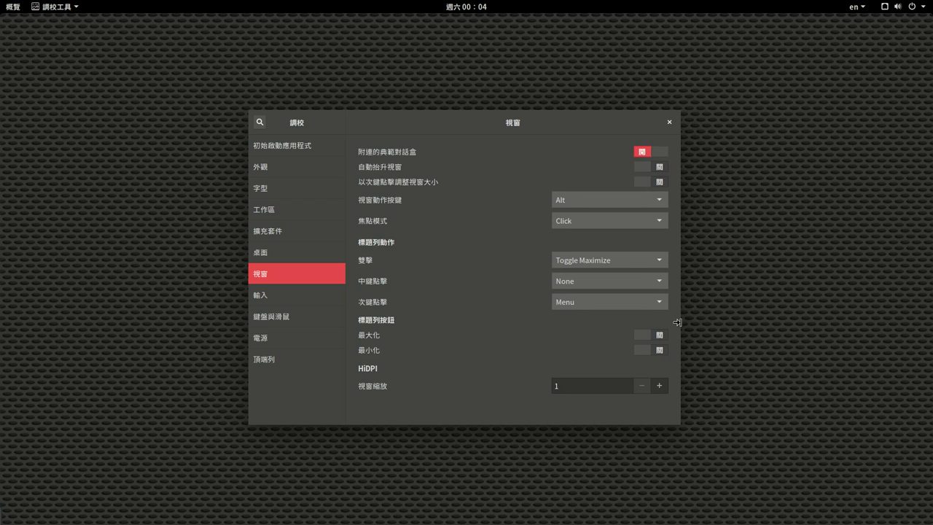
mouse_move(679, 425)
left_mouse_down()
mouse_move(667, 414)
mouse_move(677, 425)
left_mouse_up()
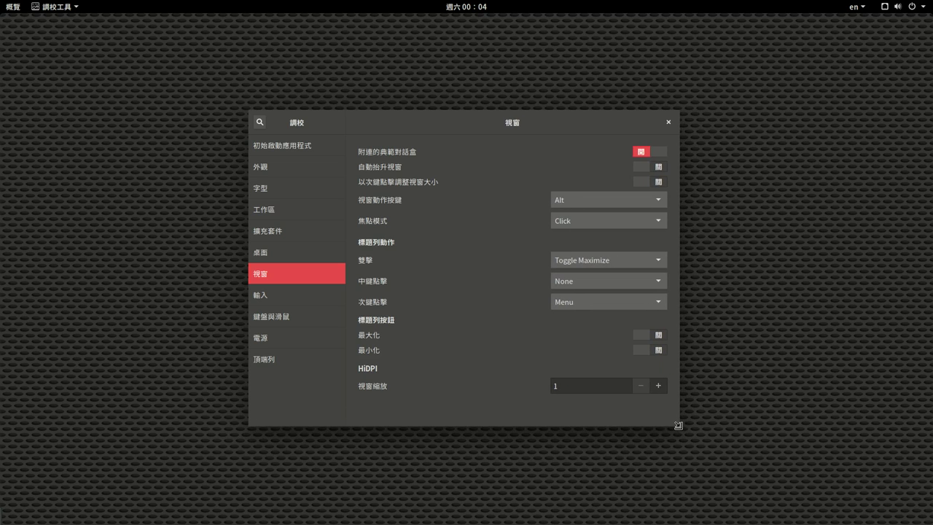
Enable resizing windows with the secondary click (以次鍵點擊調整視窗大小) and use it to make the tweak tool window narrower.
left_click(652, 182)
mouse_move(600, 355)
left_mouse_down()
mouse_move(558, 329)
mouse_move(604, 362)
left_mouse_up()
left_click_drag(632, 245, 586, 246)
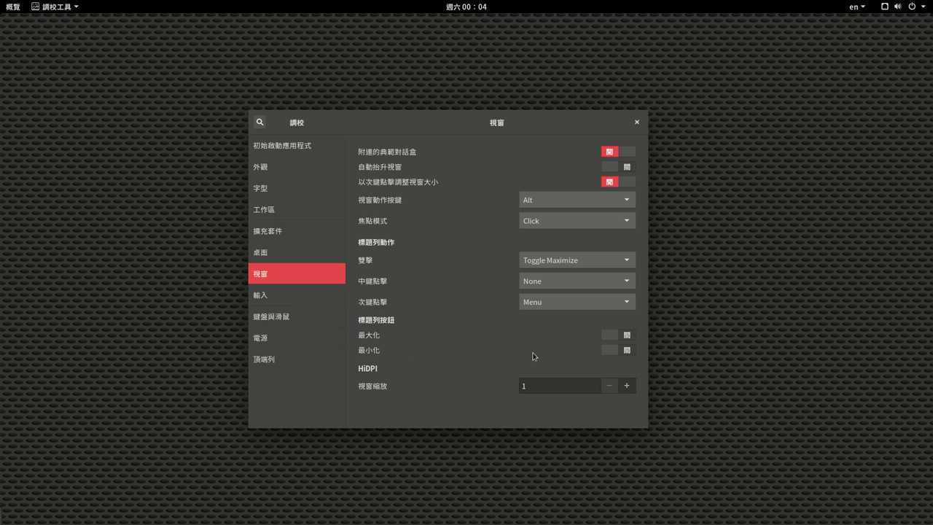
Enable the minimize title bar button (最小化) and set the title bar middle-click action (中鍵點擊) to Minimize.
left_click(628, 350)
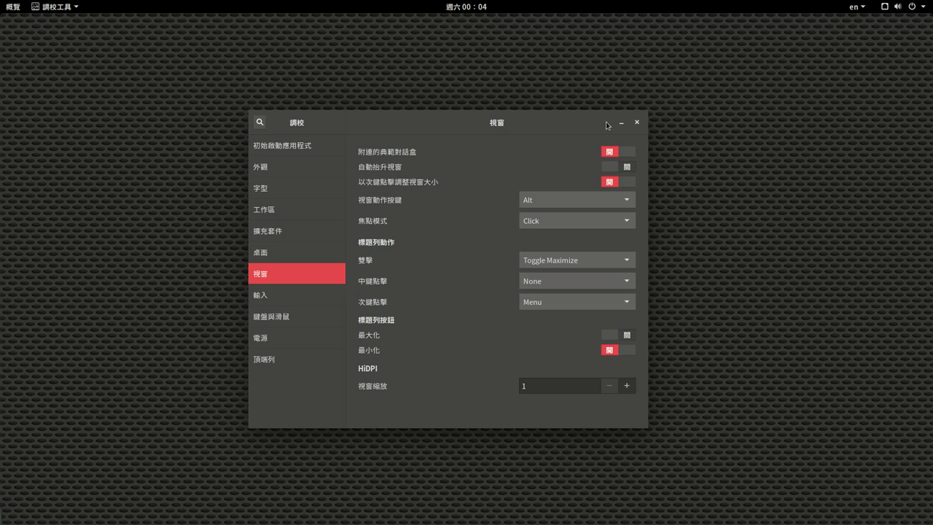
left_click(616, 350)
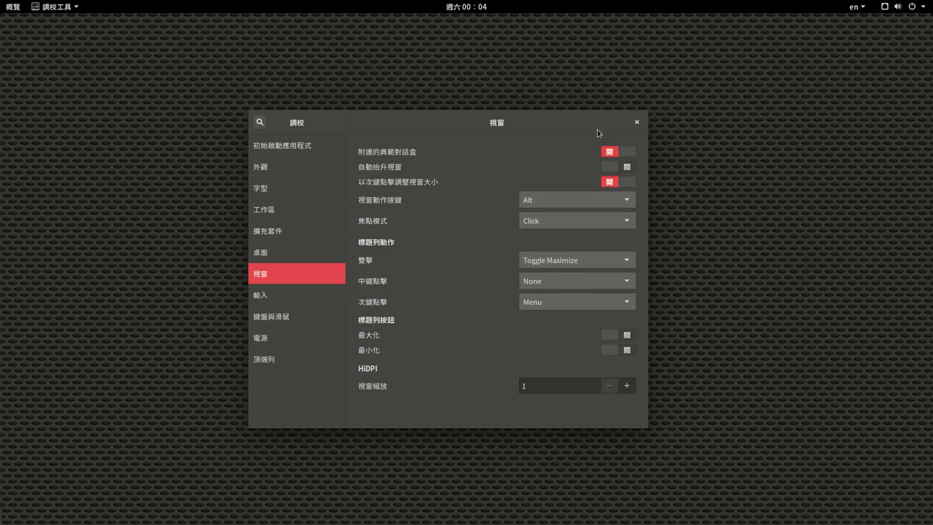
left_click(627, 352)
left_click(557, 279)
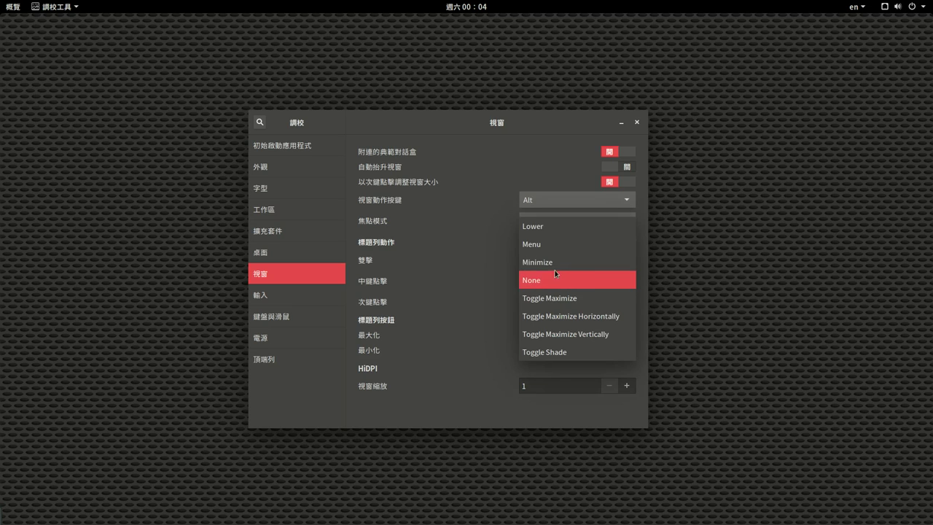
left_click(554, 261)
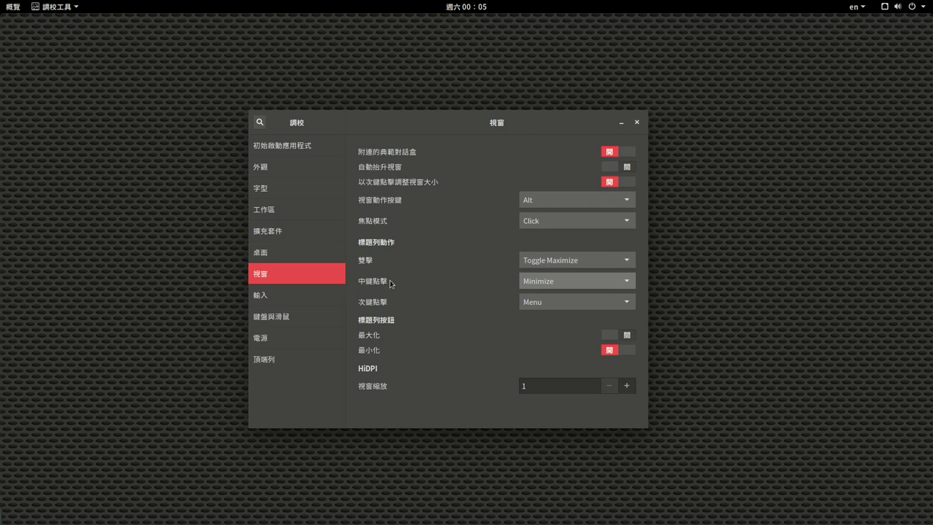
Test the title bar middle-click action by minimizing the tweak tool window twice, restoring it from the dock each time.
middle_click(544, 122)
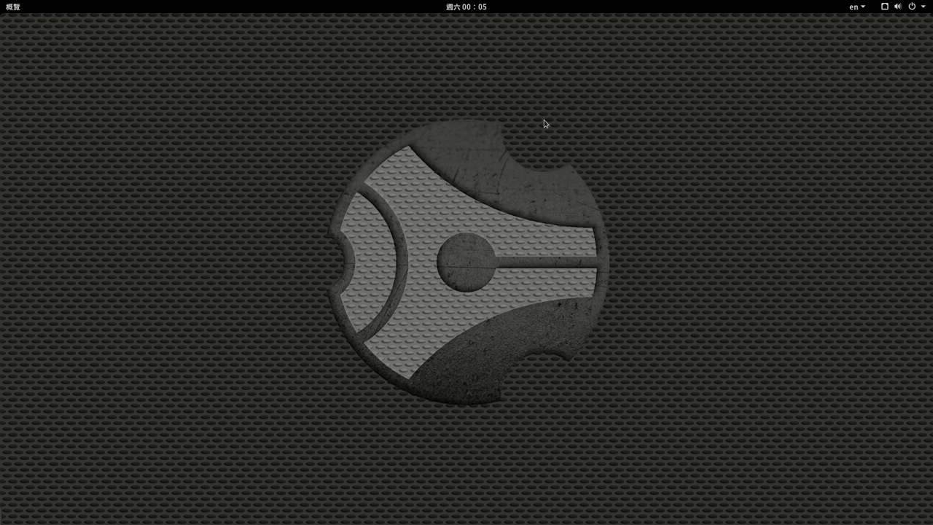
mouse_move(503, 501)
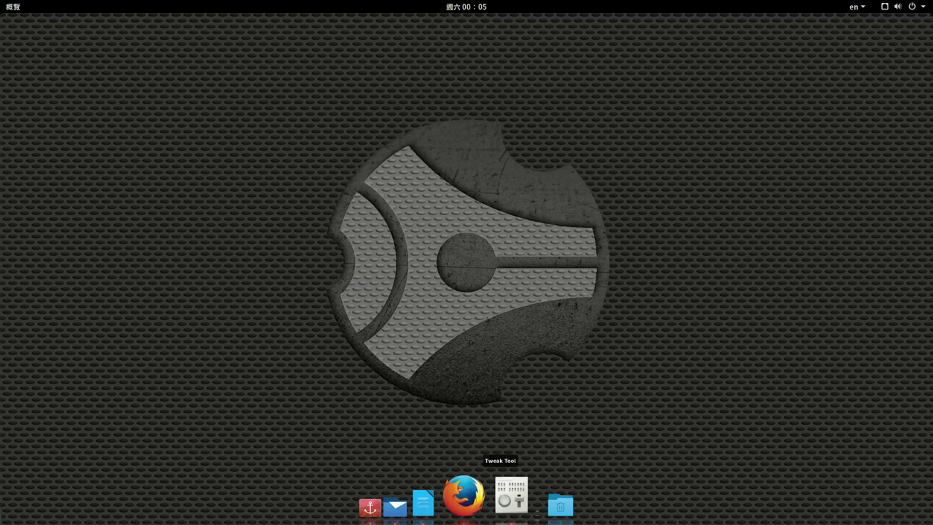
left_click(503, 502)
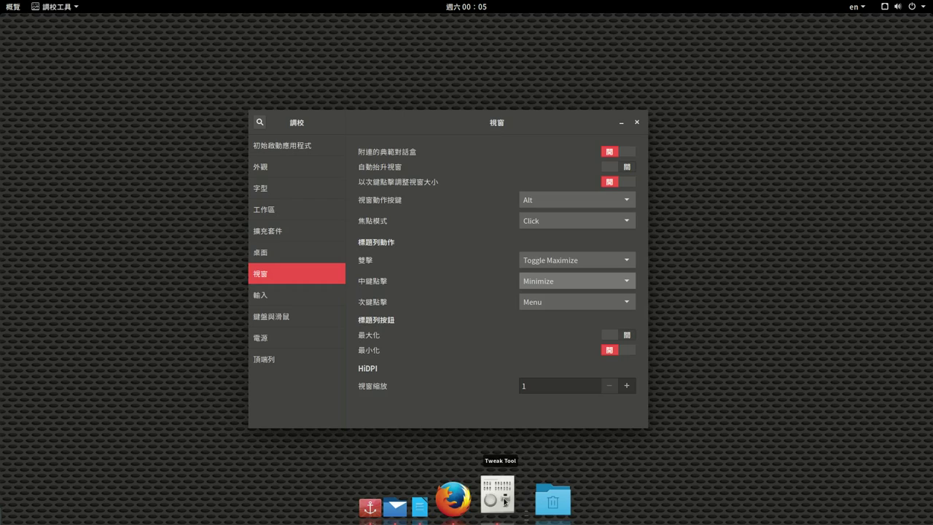
middle_click(516, 125)
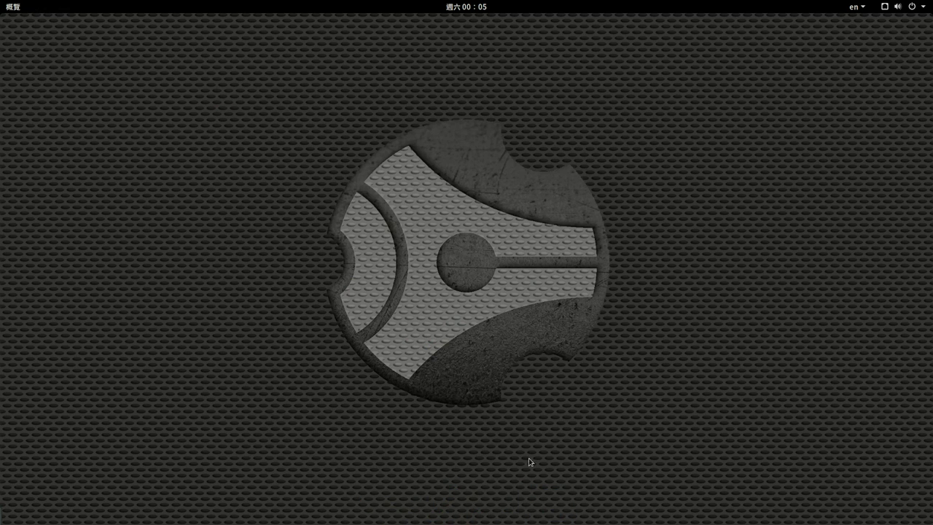
left_click(497, 495)
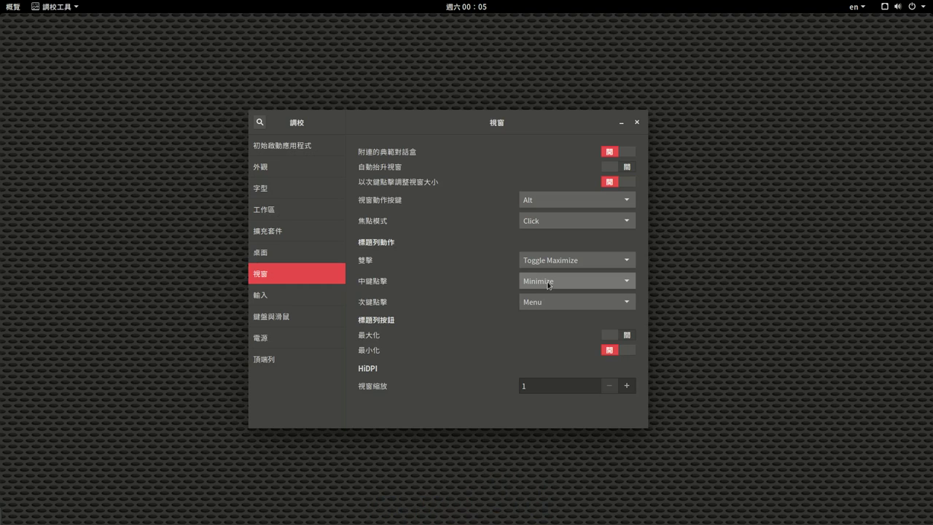
Enable showing the date (顯示日期) for the clock in the top bar settings (頂端列) and close the tweak tool.
left_click(296, 362)
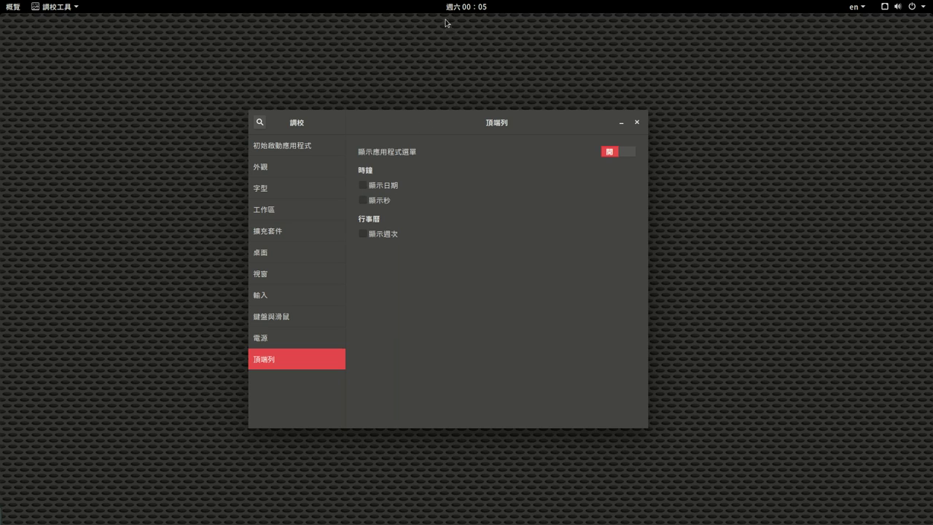
left_click(364, 187)
left_click(364, 187)
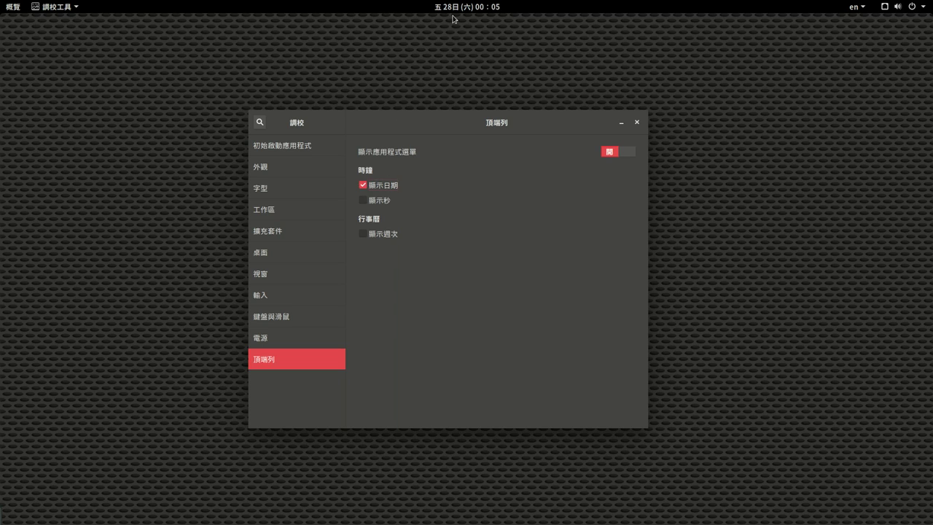
left_click(637, 124)
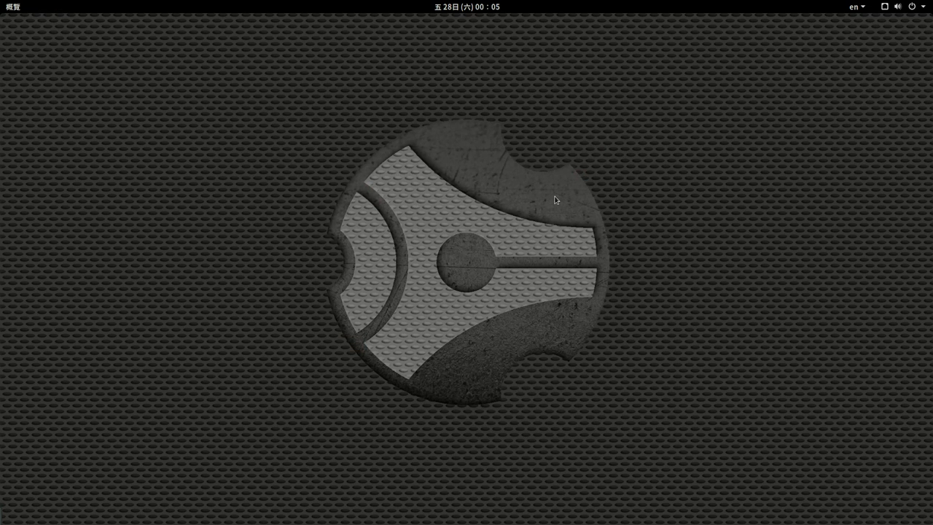